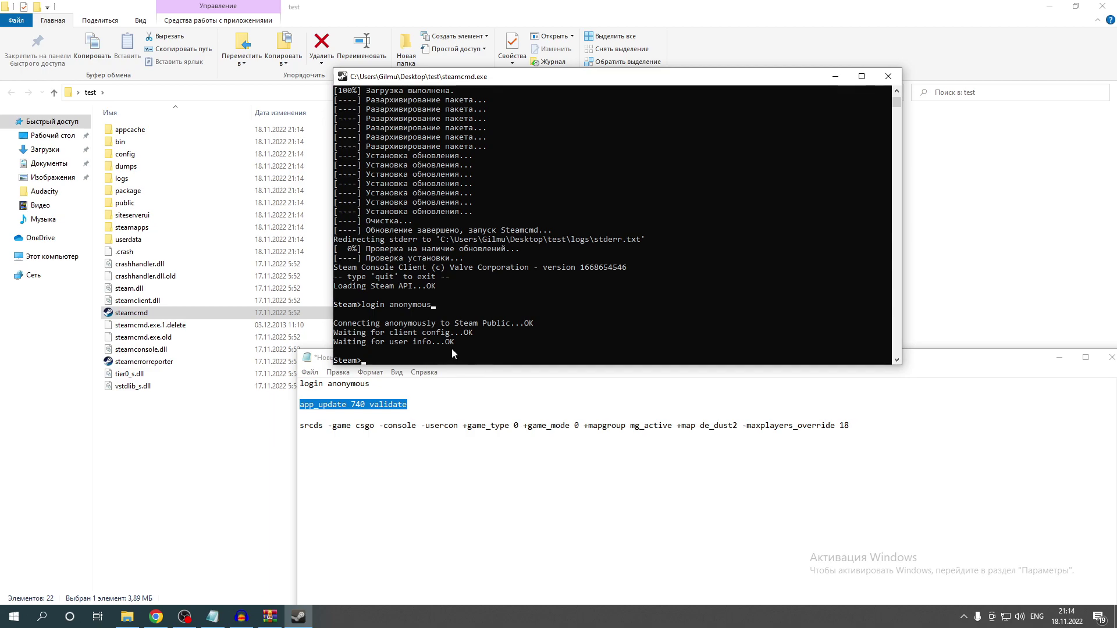
Run app_update 740 validate in the SteamCMD console and minimize the command notes while the server files download.
left_click(414, 358)
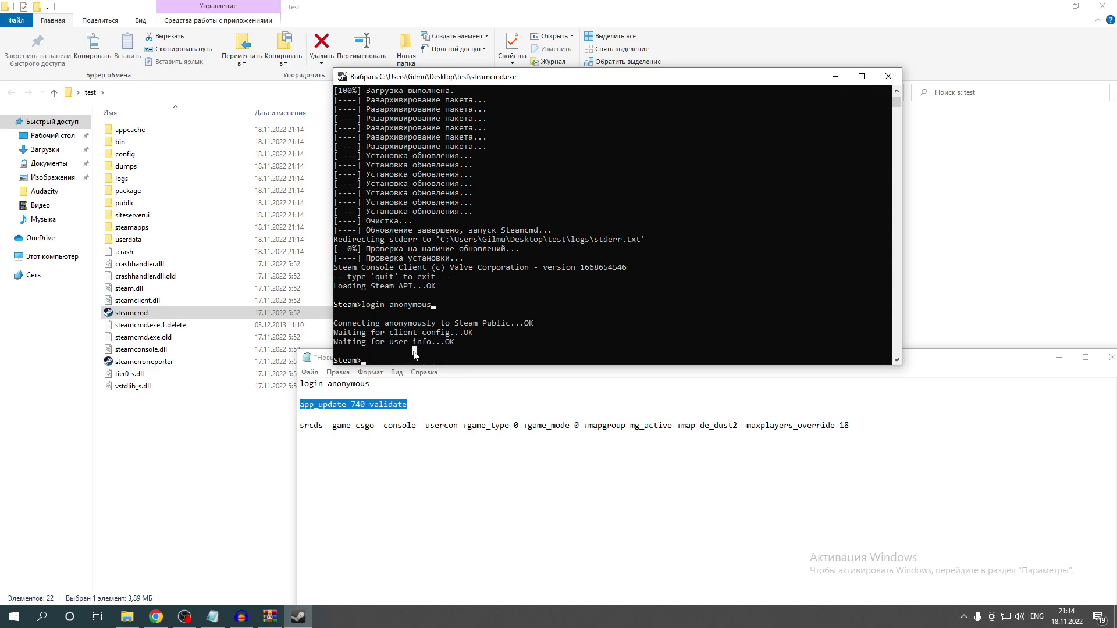
left_click(367, 361)
right_click(415, 362)
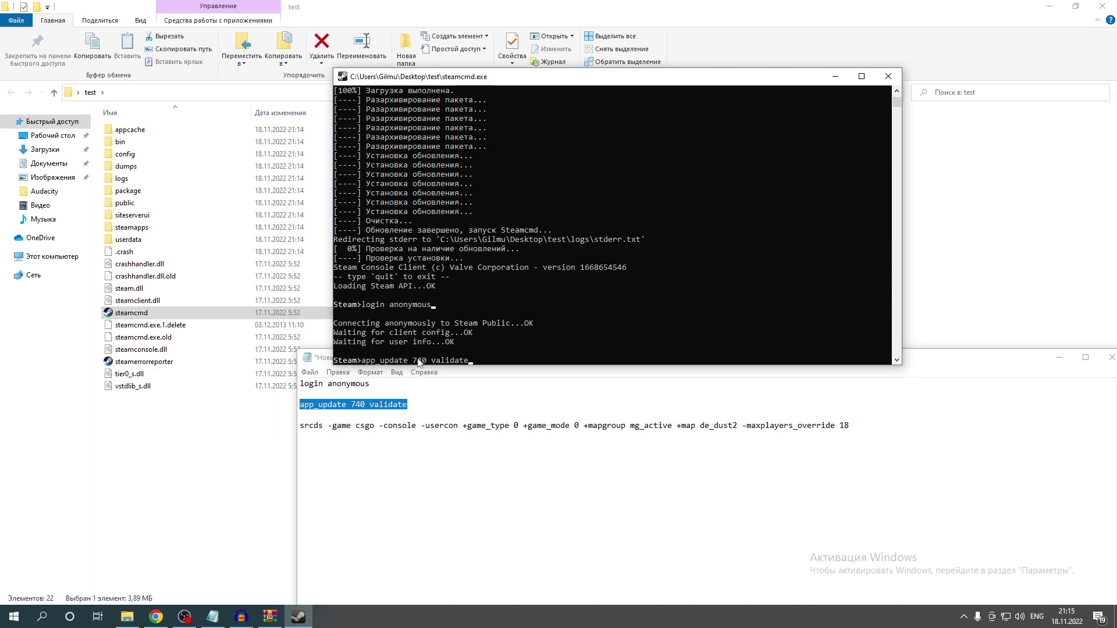
key("Return")
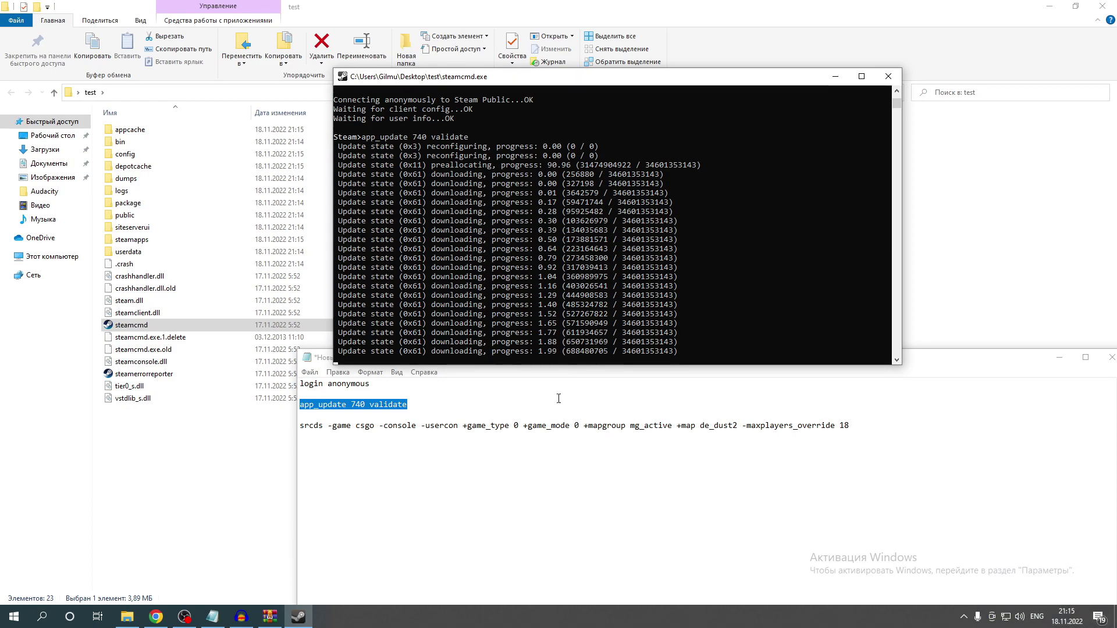
left_click(1059, 372)
left_click(1060, 358)
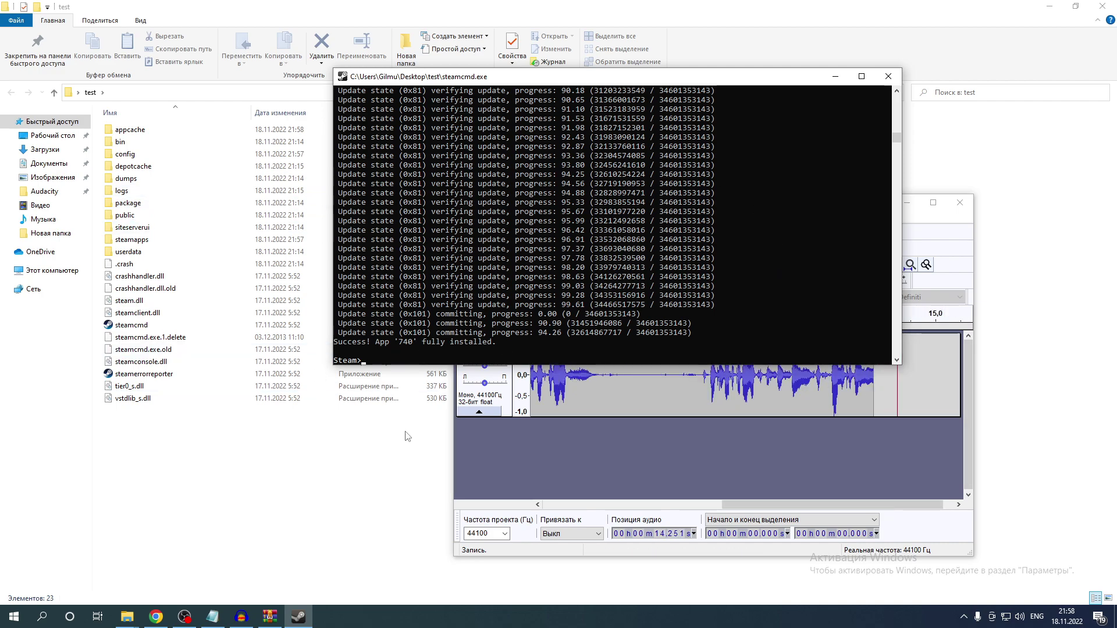
Open the csgo folder of the Counter-Strike Global Offensive Beta - Dedicated Server installation under steamapps\common.
left_click(209, 474)
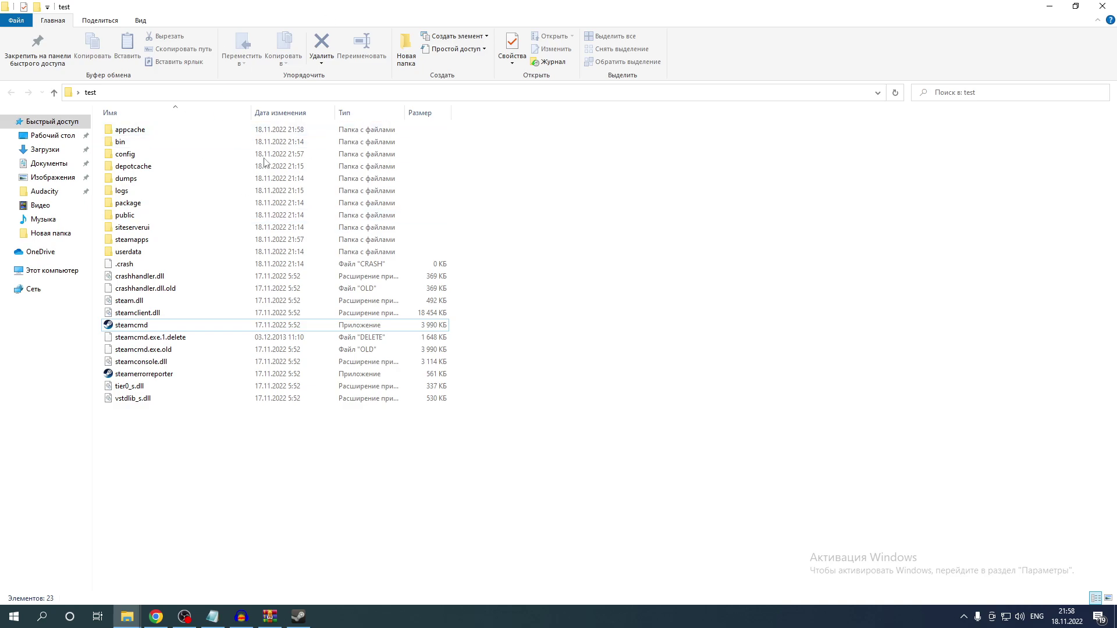
double_click(138, 240)
double_click(131, 130)
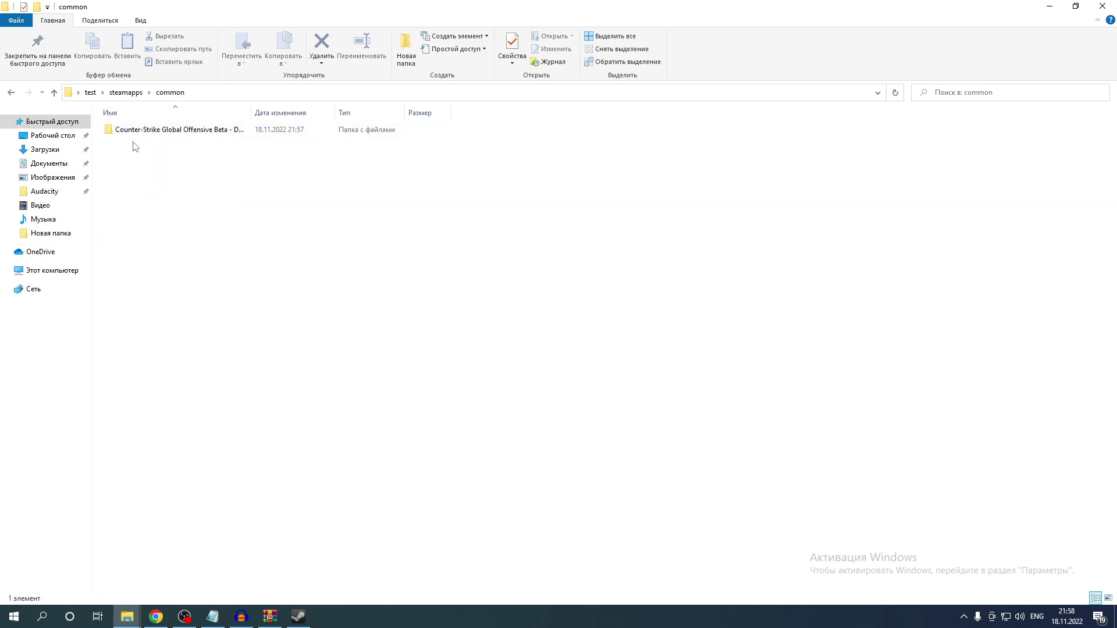
double_click(141, 132)
double_click(136, 144)
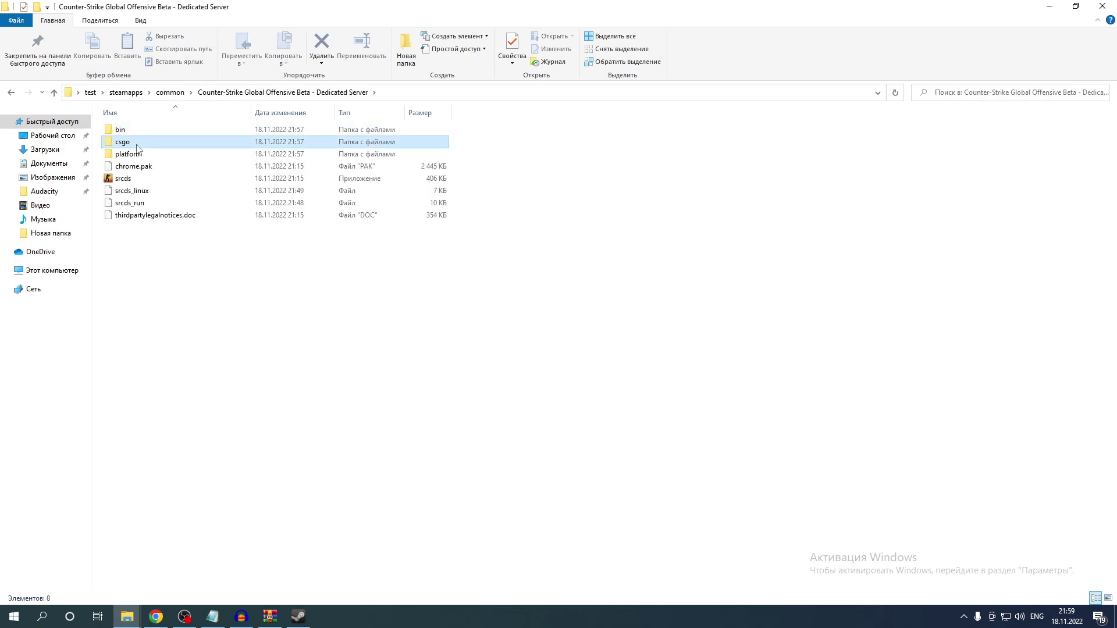
Rename gamemodes_server.txt.example to gamemodes_server.txt by removing the .example extension.
left_click(172, 377)
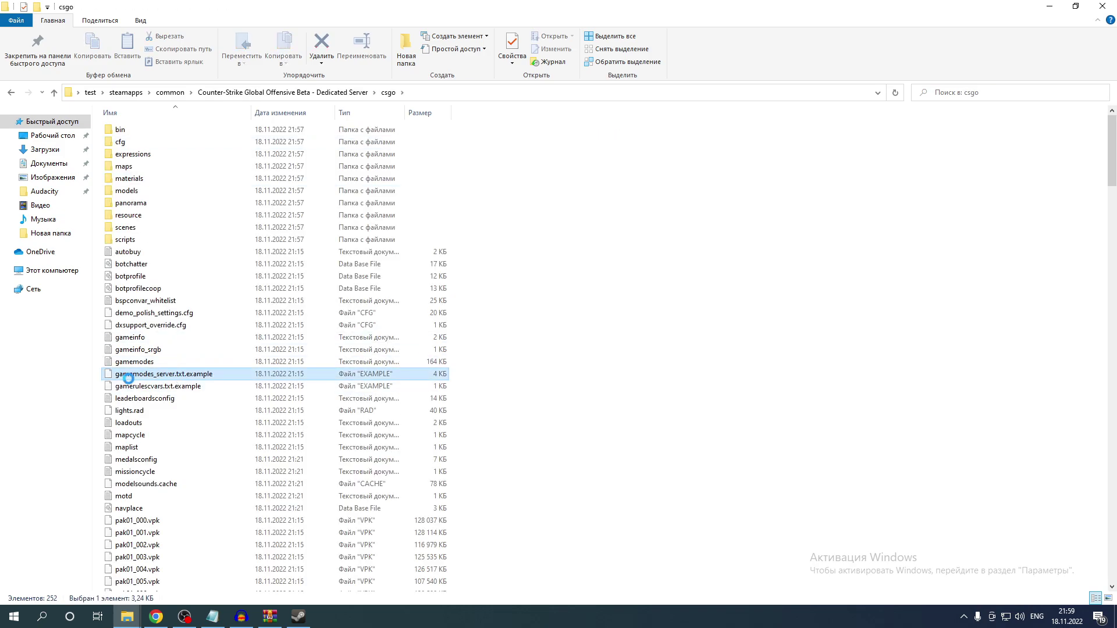
right_click(171, 379)
left_click(210, 351)
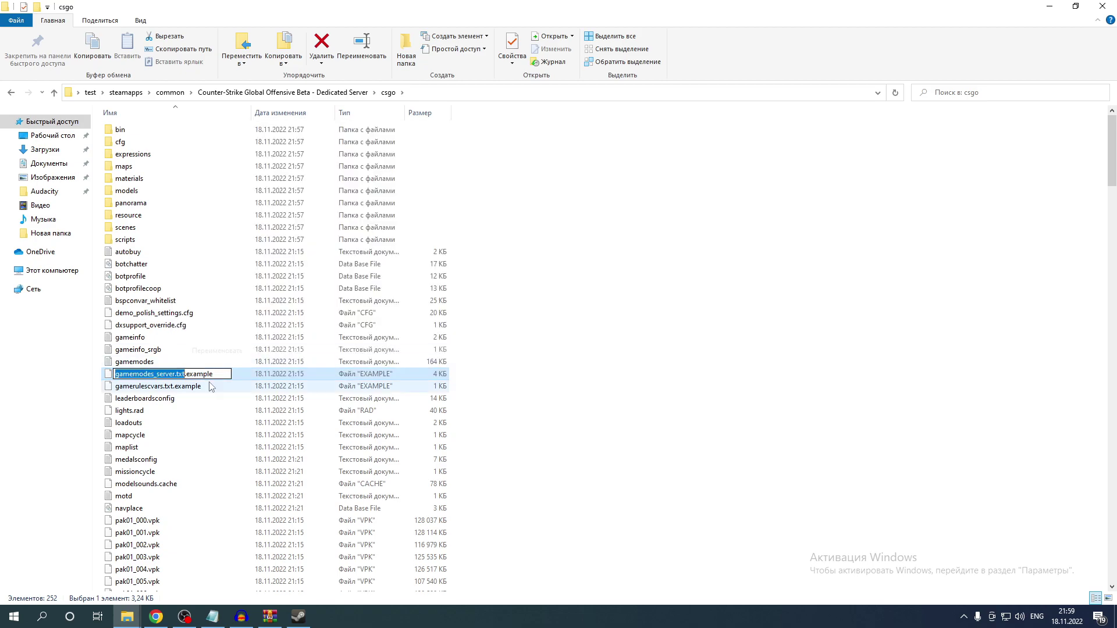
left_click_drag(215, 374, 188, 373)
key("BackSpace")
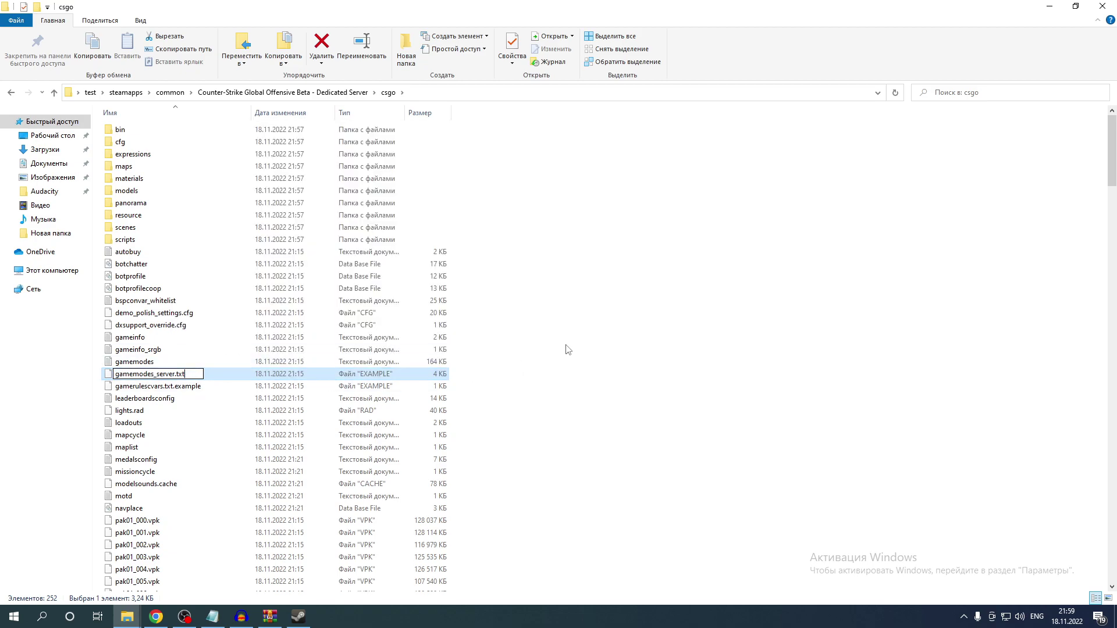
key("Return")
left_click(628, 317)
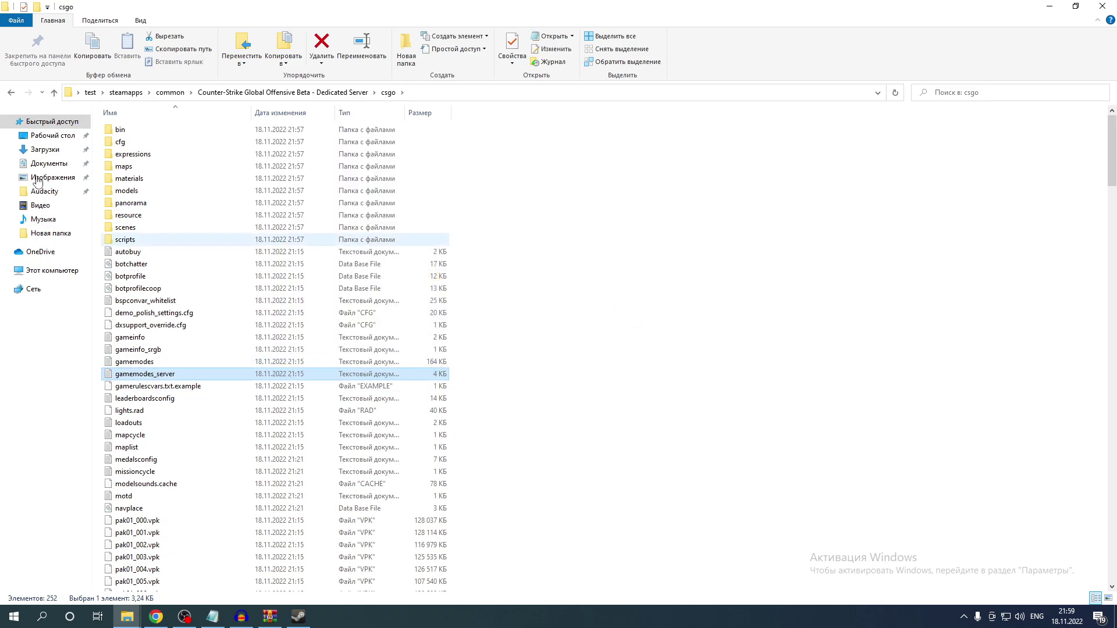
Create a new text document named start in the Counter-Strike Global Offensive Beta - Dedicated Server folder.
left_click(282, 92)
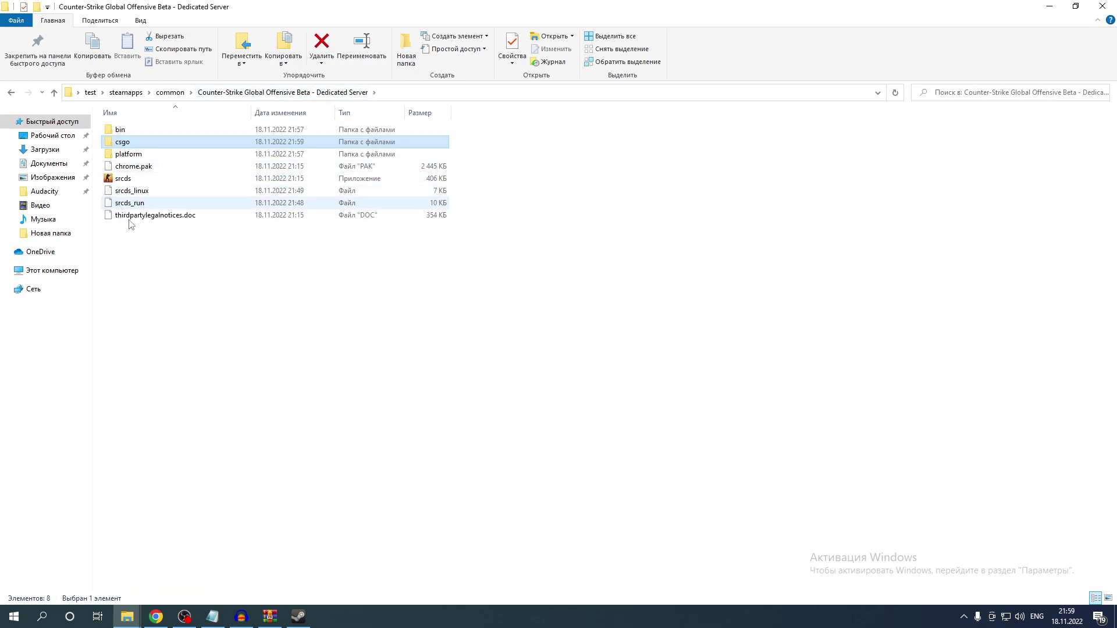
right_click(161, 273)
mouse_move(205, 418)
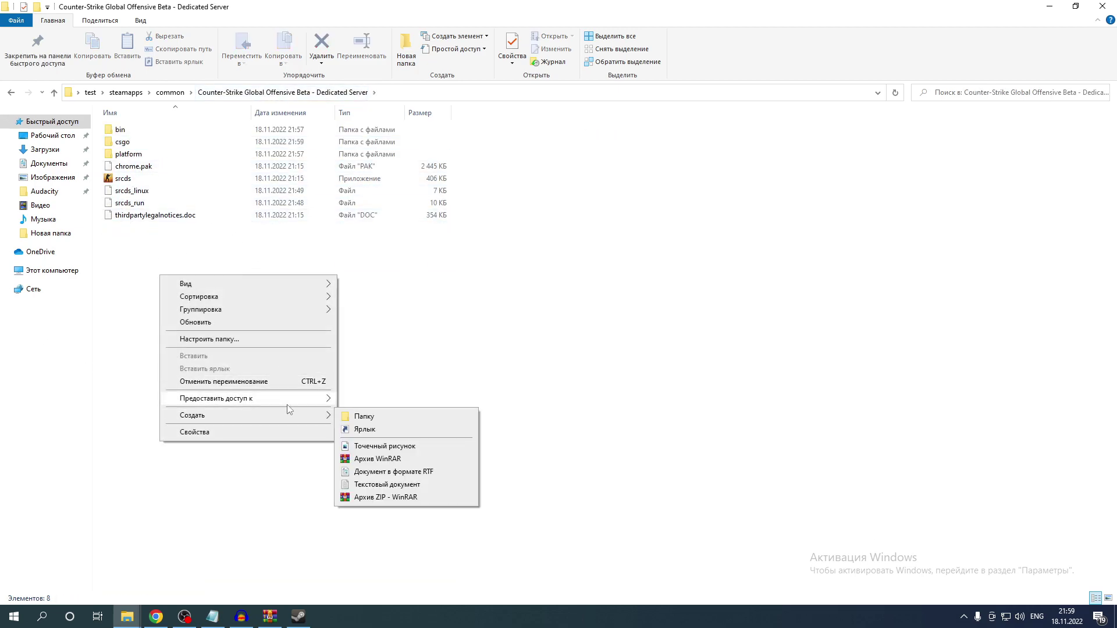
left_click(376, 485)
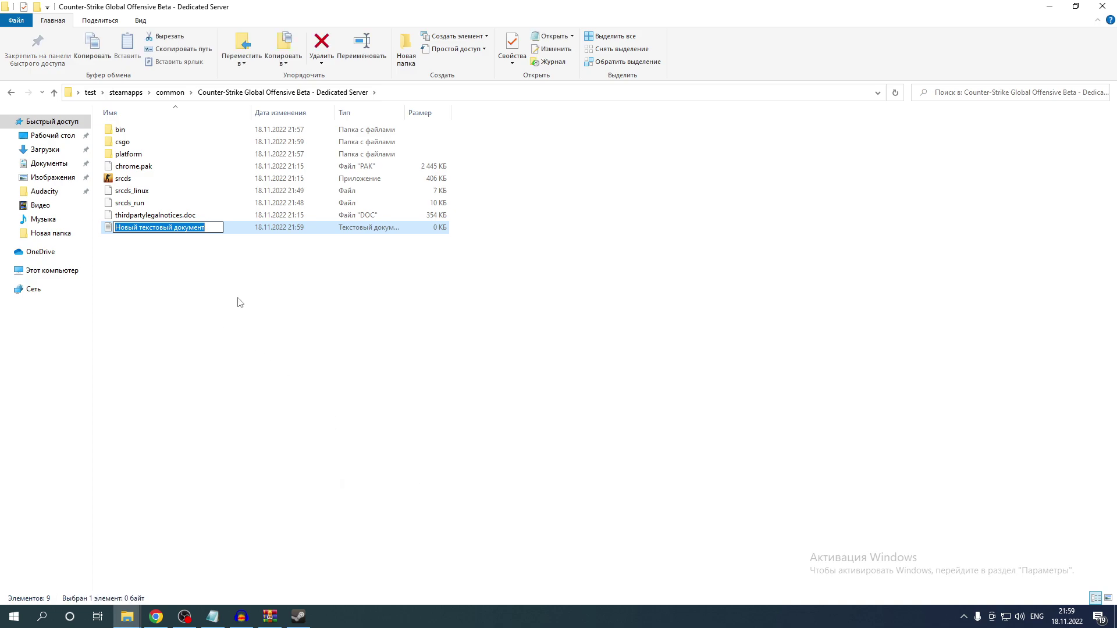
type("start")
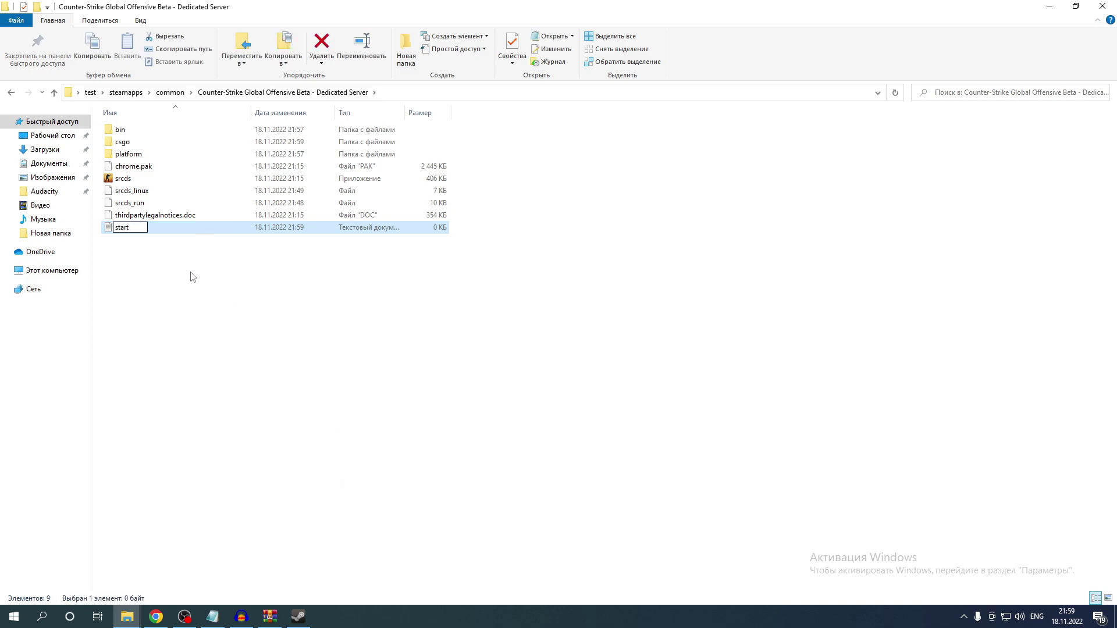
key("Return")
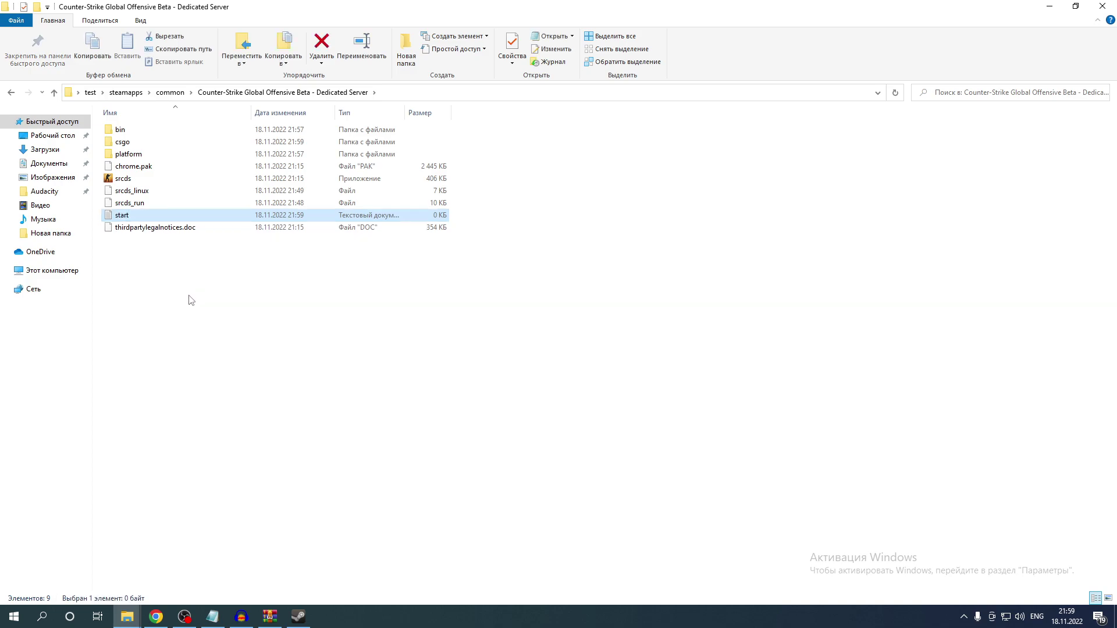
Open the start text file in Notepad++ and paste the srcds launch line from the notes, with +map de_dust2 and -maxplayers_override 18.
right_click(182, 221)
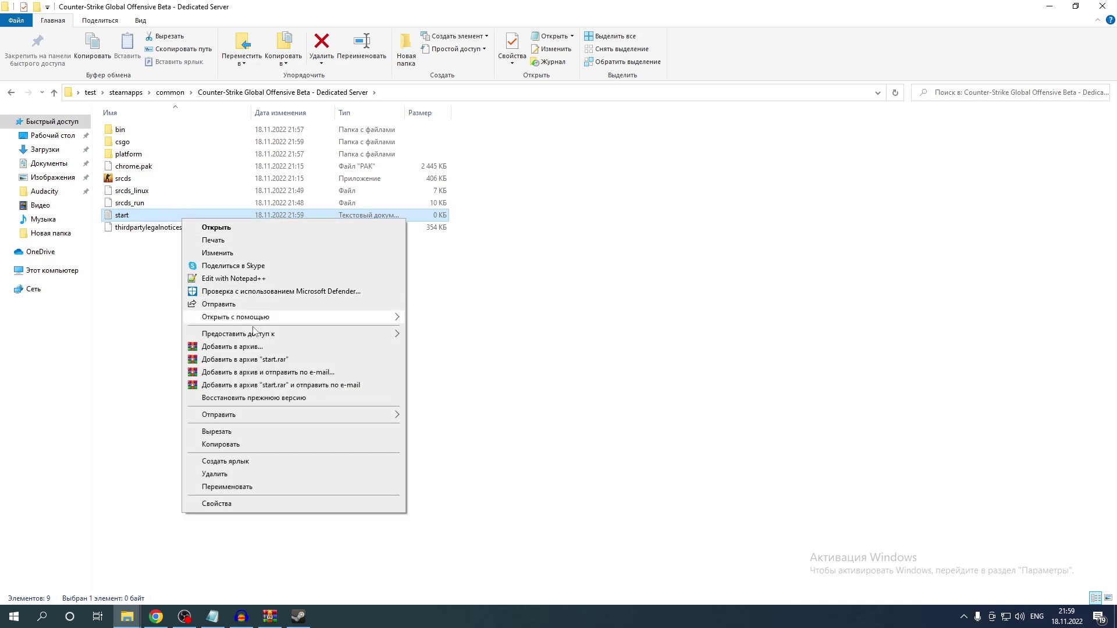
left_click(285, 280)
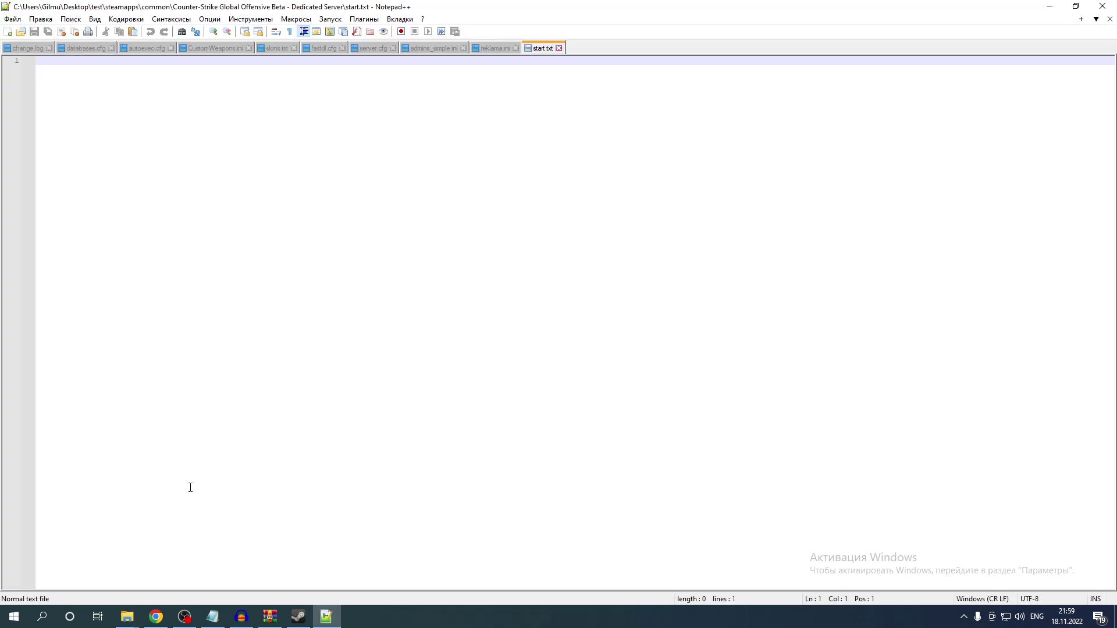
left_click(212, 617)
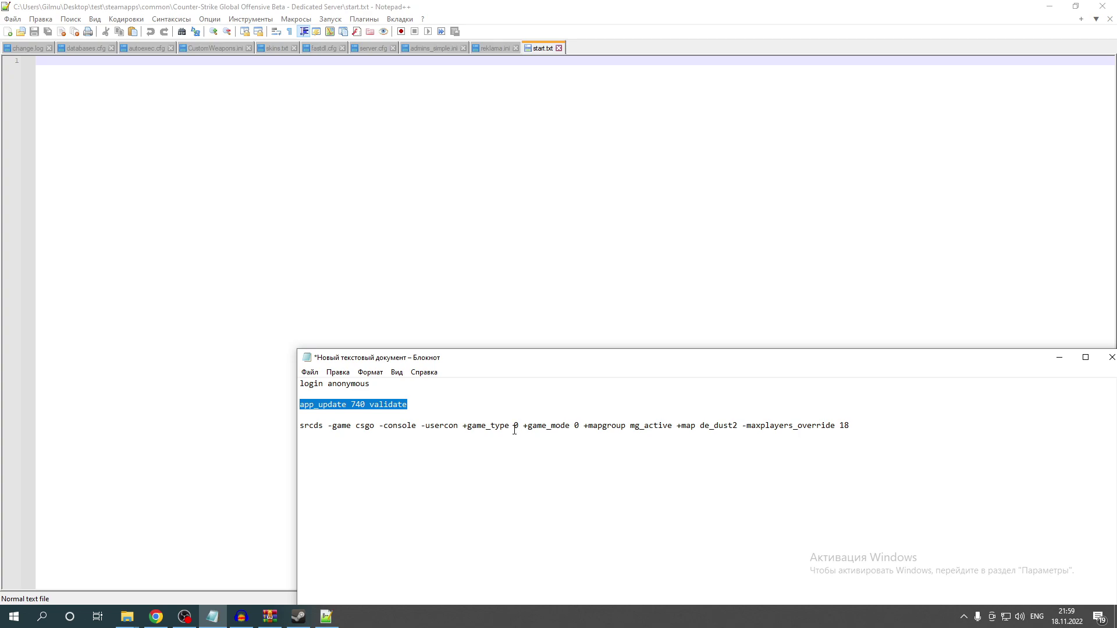
left_click(858, 427)
left_click_drag(858, 427, 300, 430)
key("ctrl+c")
right_click(317, 429)
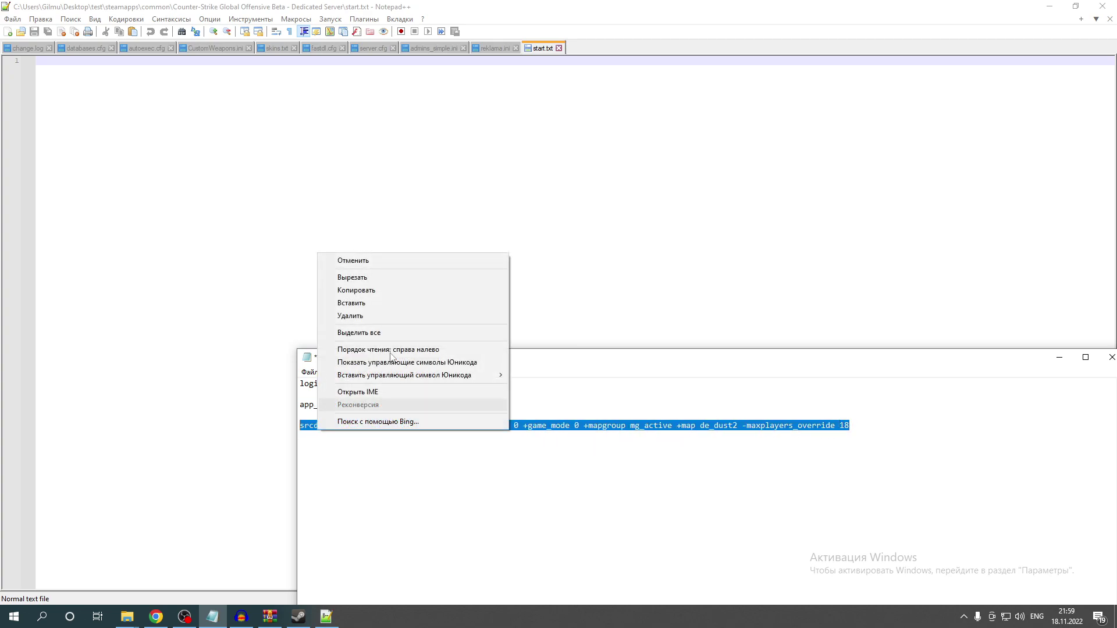
left_click(376, 286)
left_click(257, 110)
key("ctrl+v")
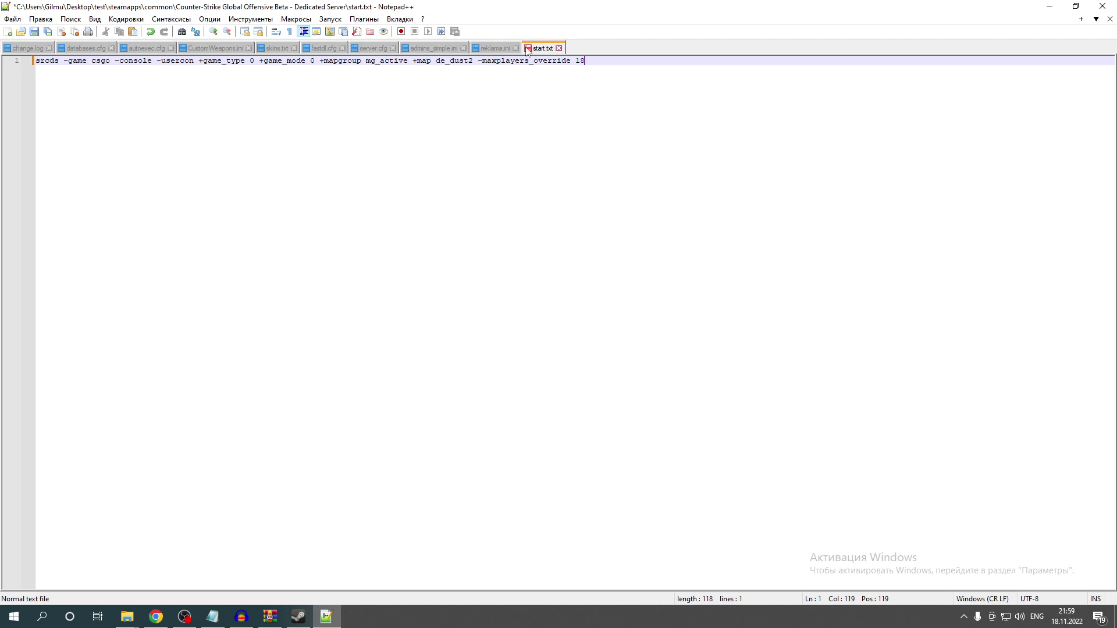
Set the -maxplayers_override value in the launch line to 3.
left_click_drag(473, 62, 415, 63)
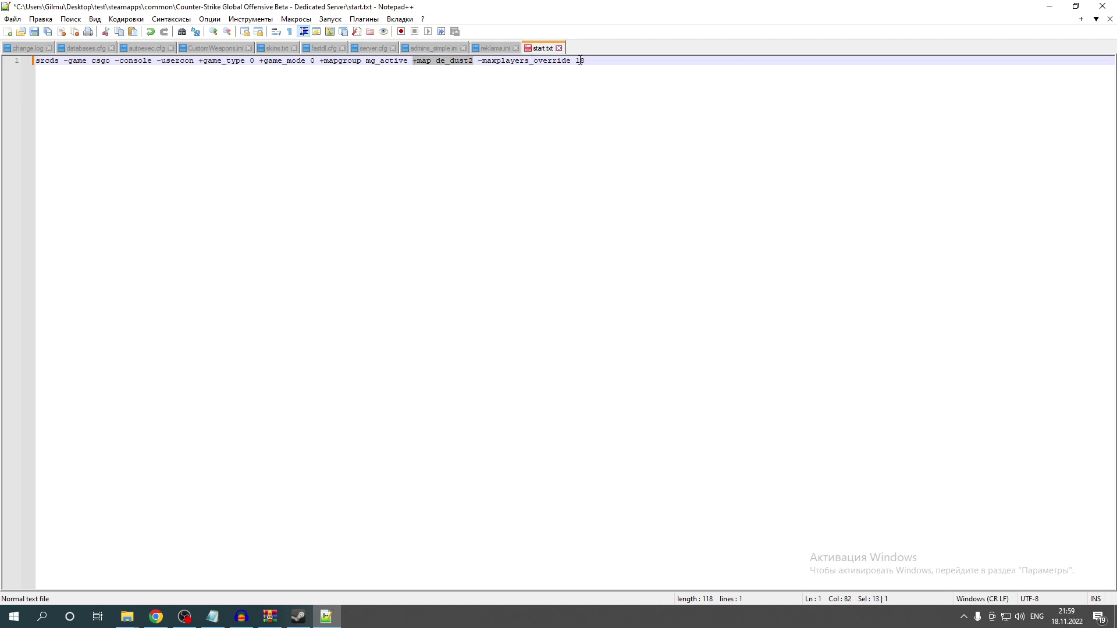
double_click(576, 62)
type("3")
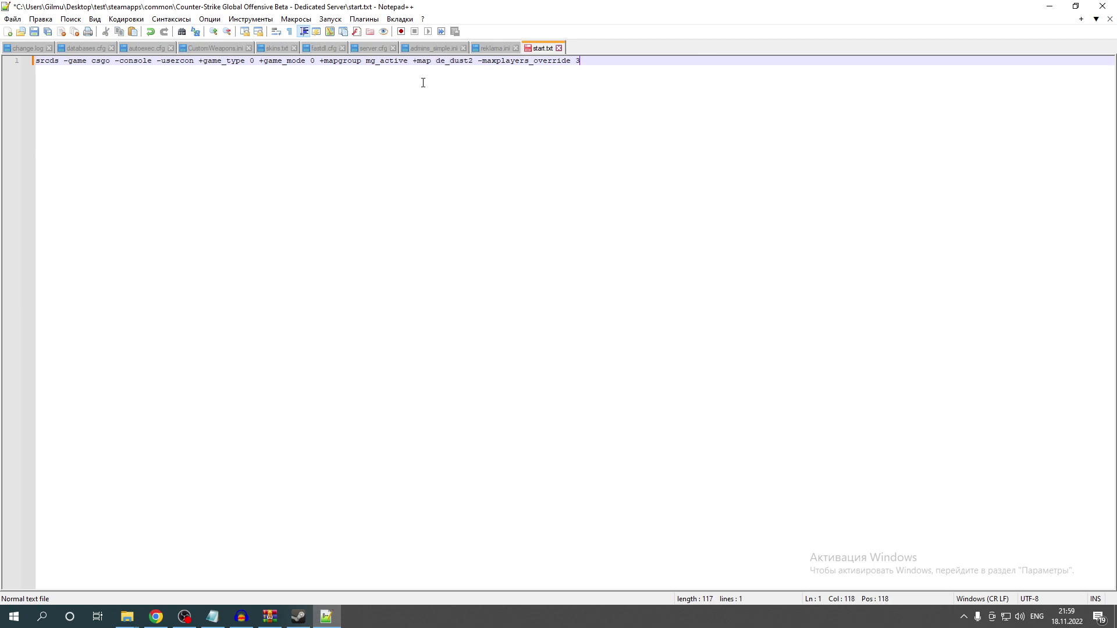
Change the launch line's map to de_mirage, save start.txt, then close the editor and minimize the notes.
left_click(471, 61)
key("shift+End")
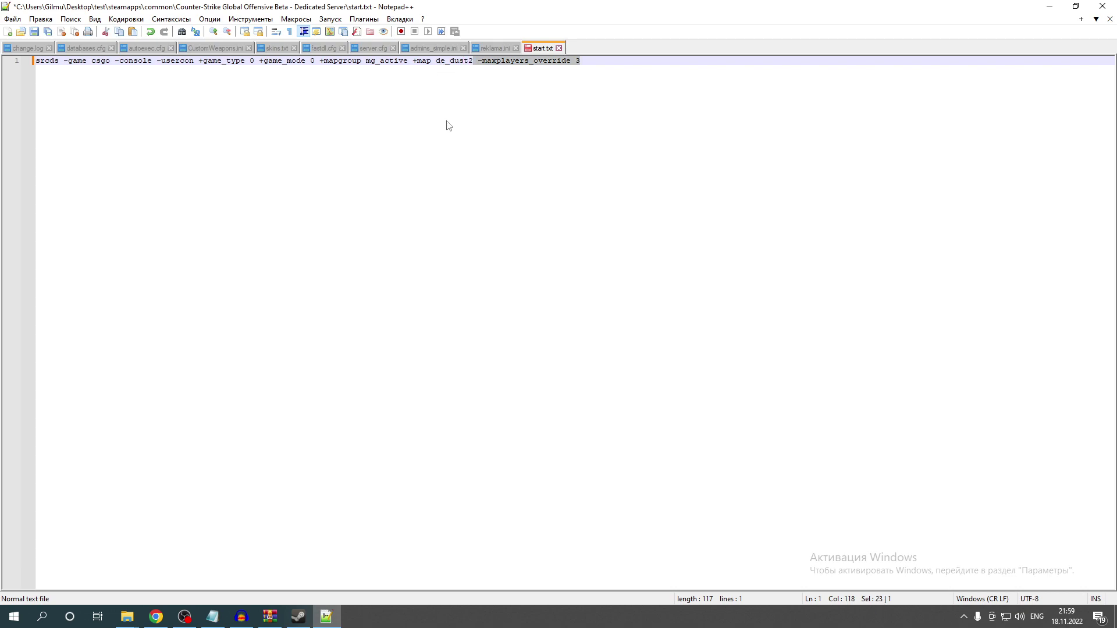
key("Left")
key("BackSpace")
key("BackSpace")
key("BackSpace")
key("BackSpace")
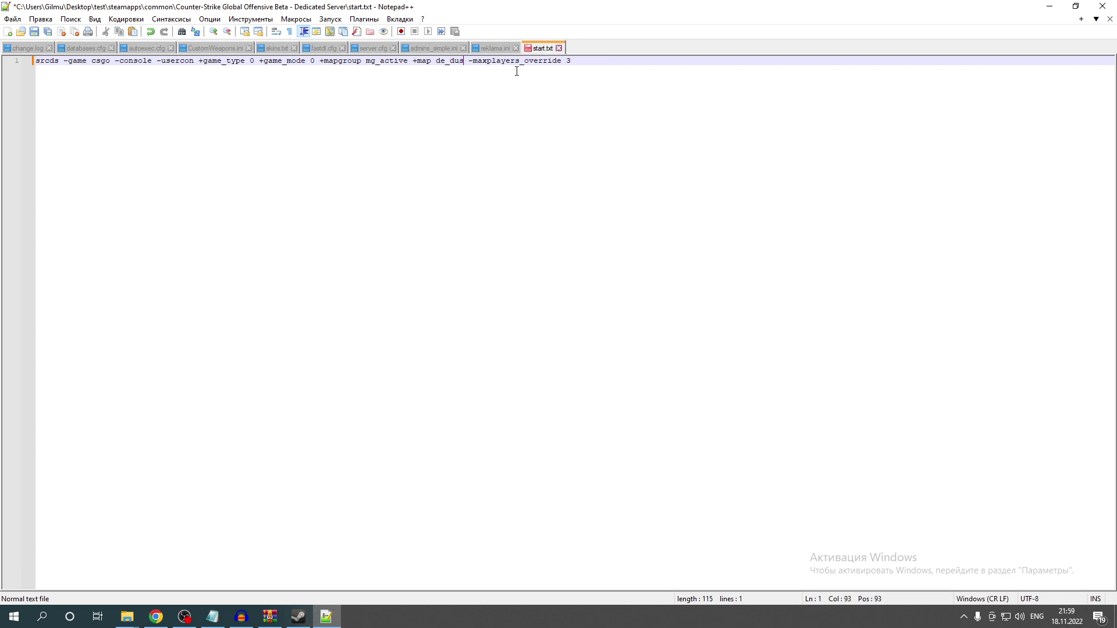
key("BackSpace")
type("mirage")
key("ctrl+s")
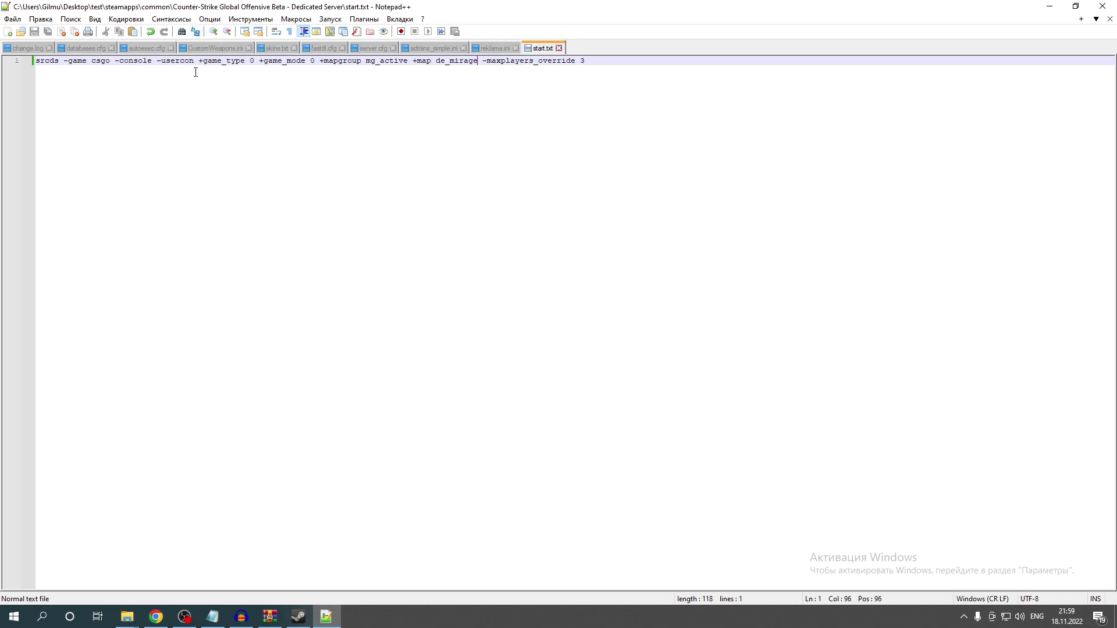
left_click(1103, 6)
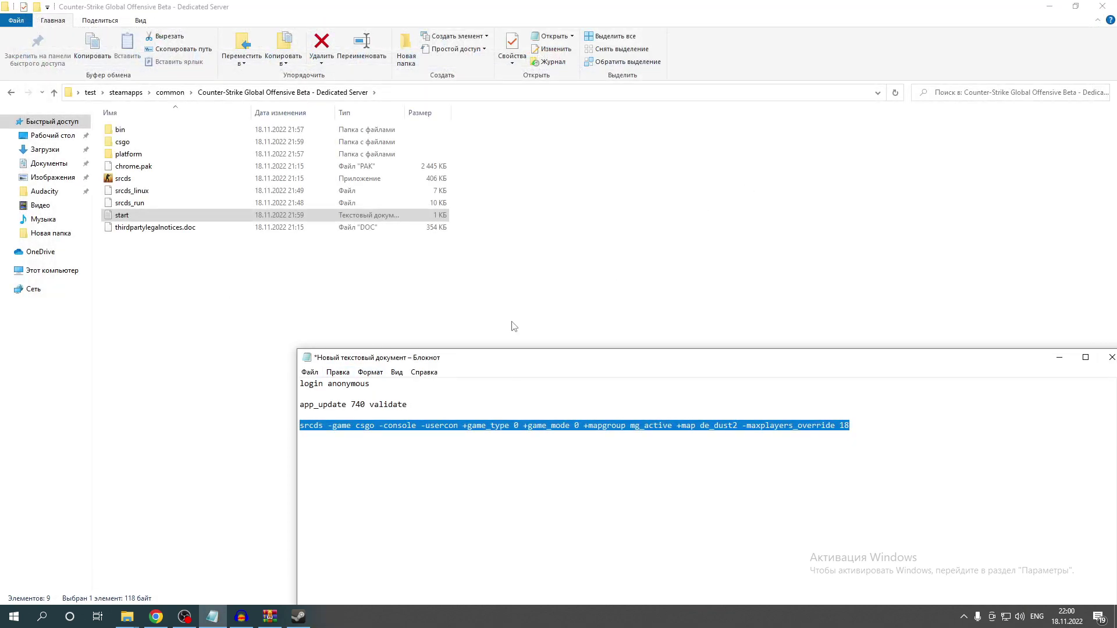
left_click(1060, 358)
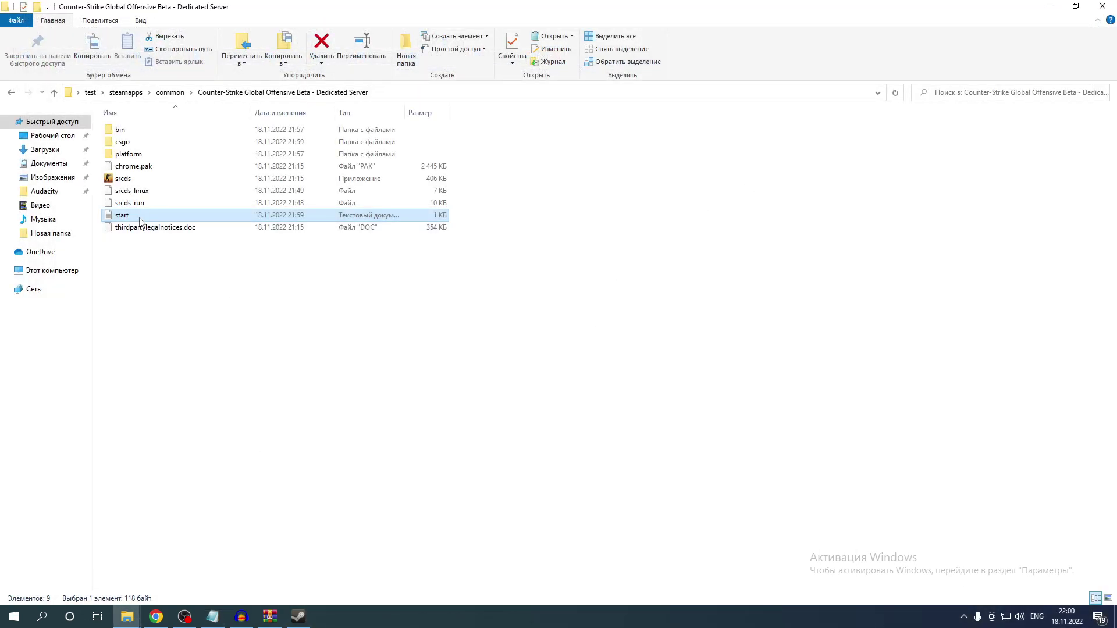
Reopen start.txt in Notepad++, save it as start.bat in the server folder, close the editor and select the new batch file.
right_click(139, 222)
left_click(174, 276)
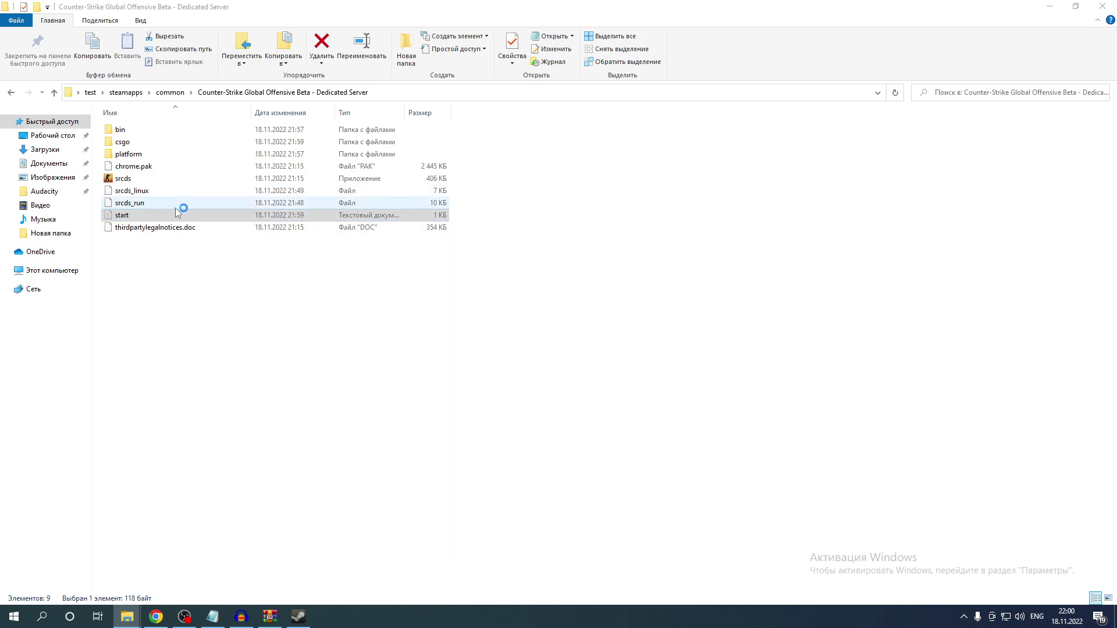
left_click(18, 20)
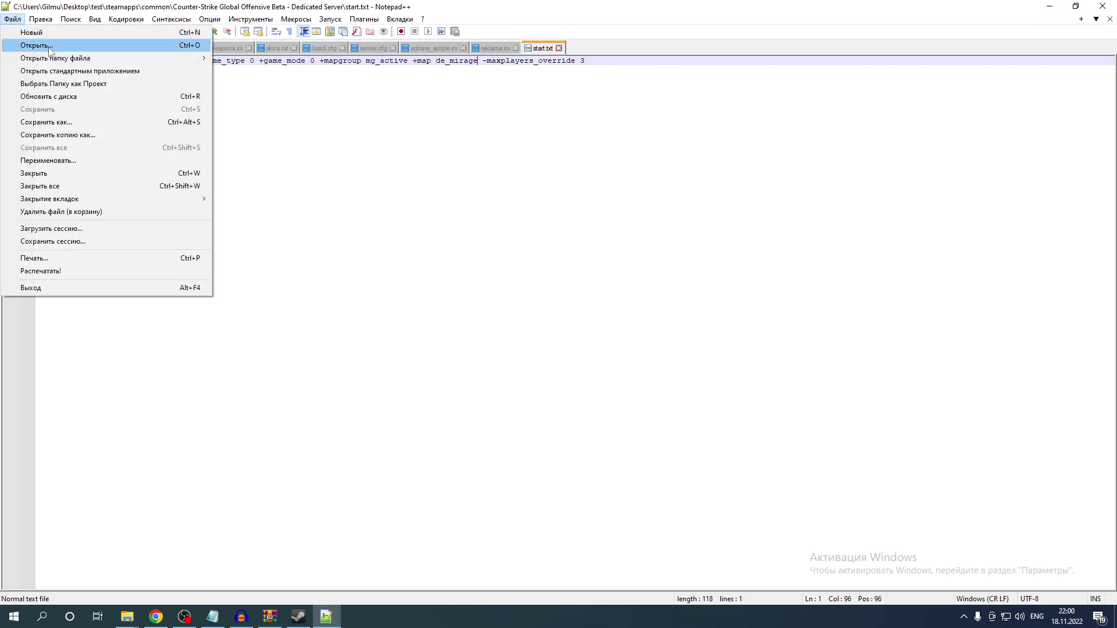
left_click(304, 117)
left_click(23, 20)
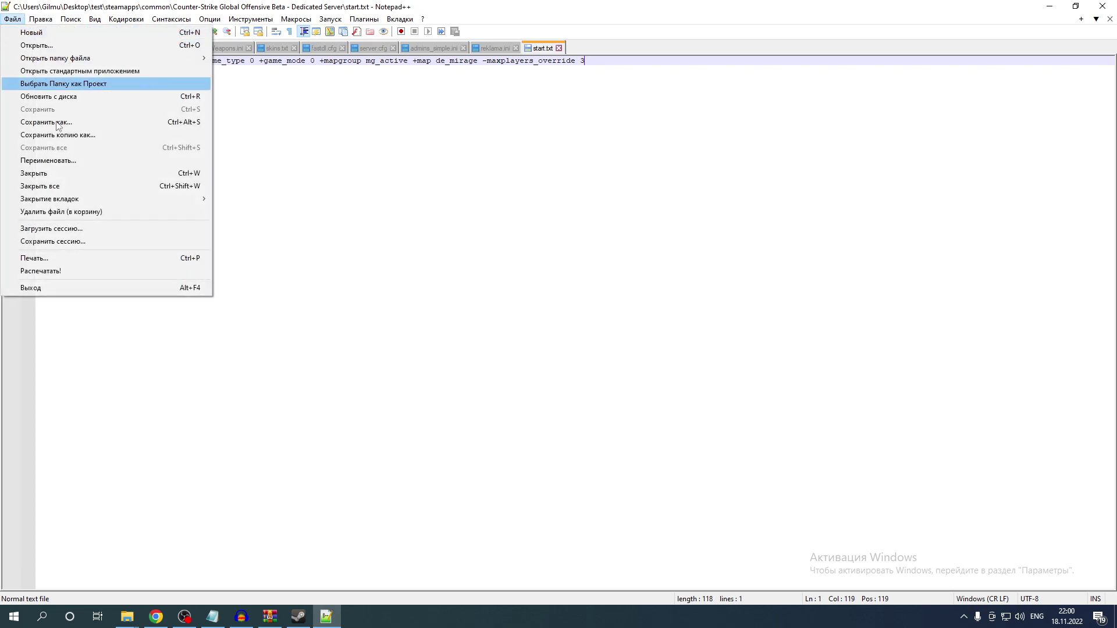
left_click(91, 125)
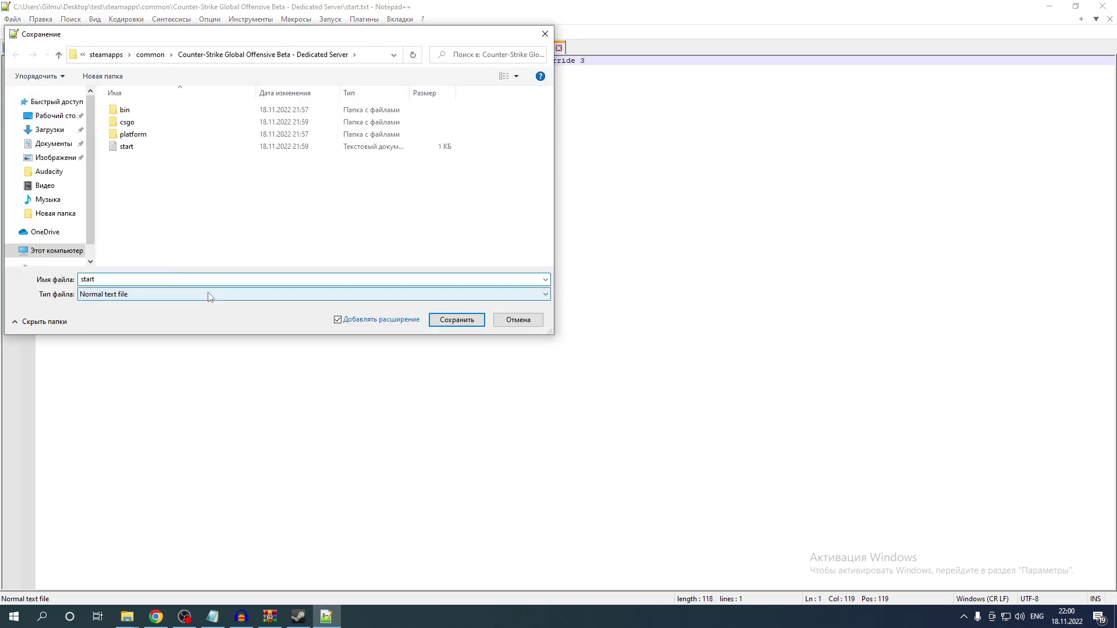
key("BackSpace")
type(".bat")
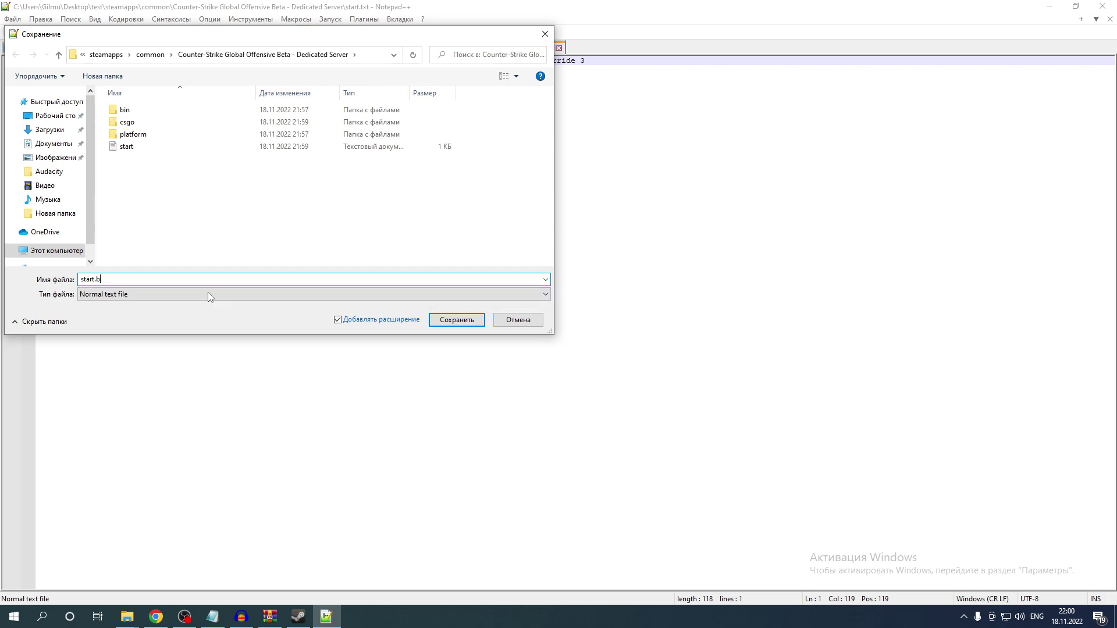
left_click(456, 322)
left_click(1103, 5)
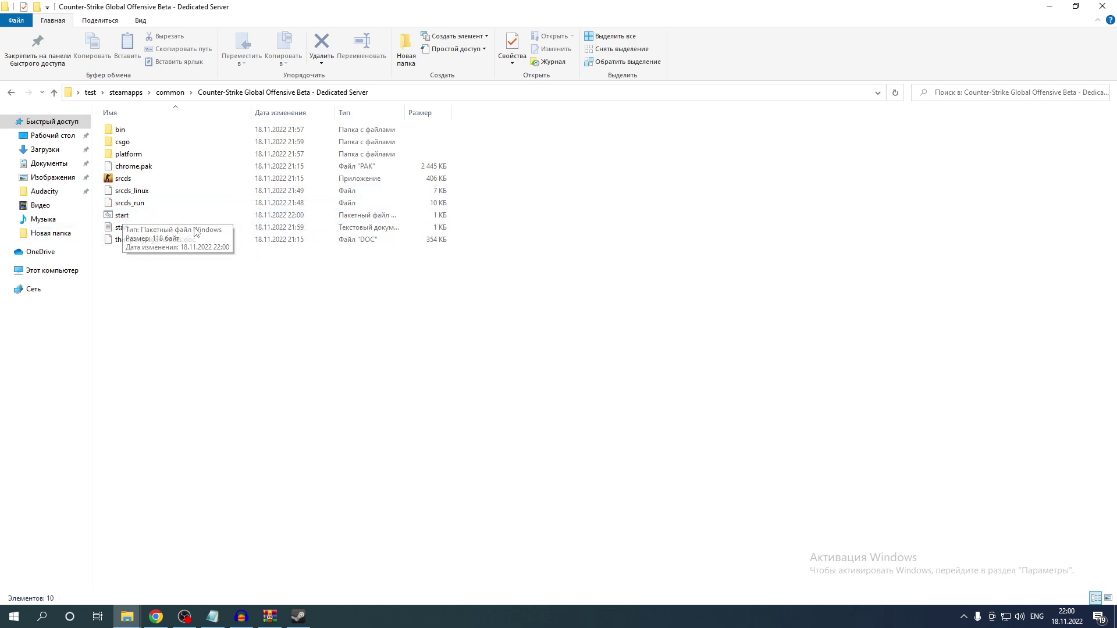
left_click(169, 214)
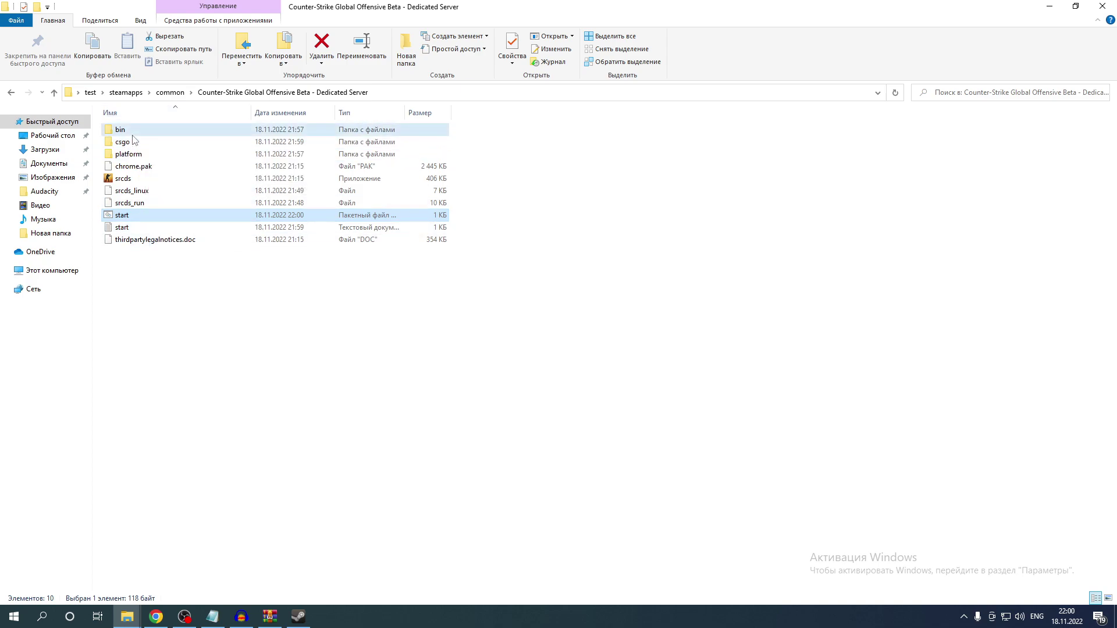
Open the server's csgo folder and the downloaded Metamod and SourceMod archives, and extract SourceMod's addons and cfg folders into csgo.
double_click(124, 141)
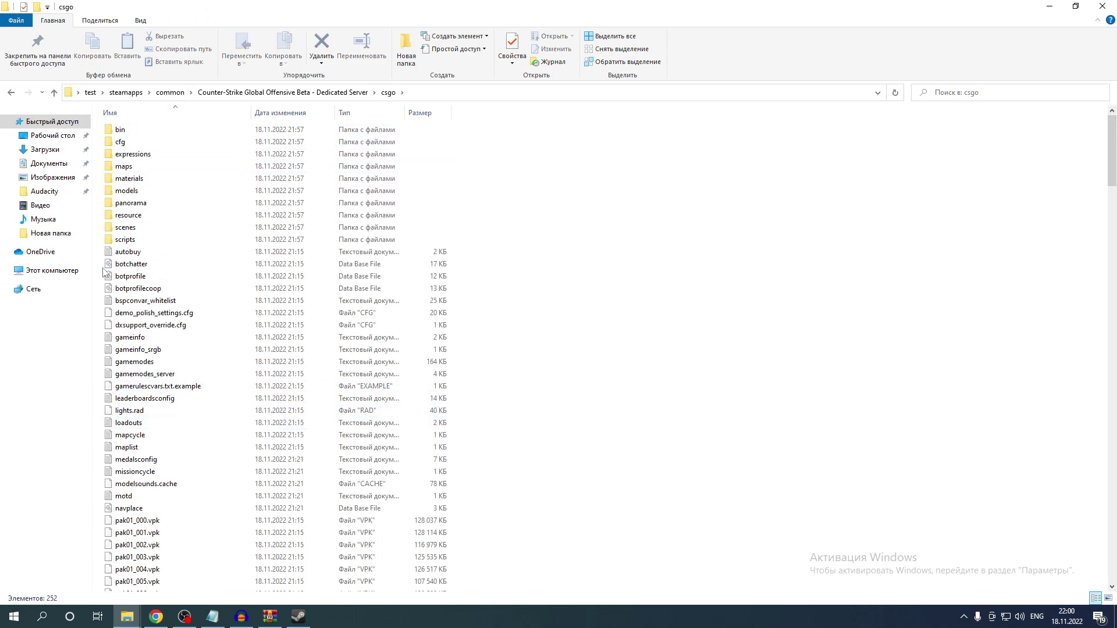
left_click(155, 617)
left_click(58, 584)
left_click(223, 581)
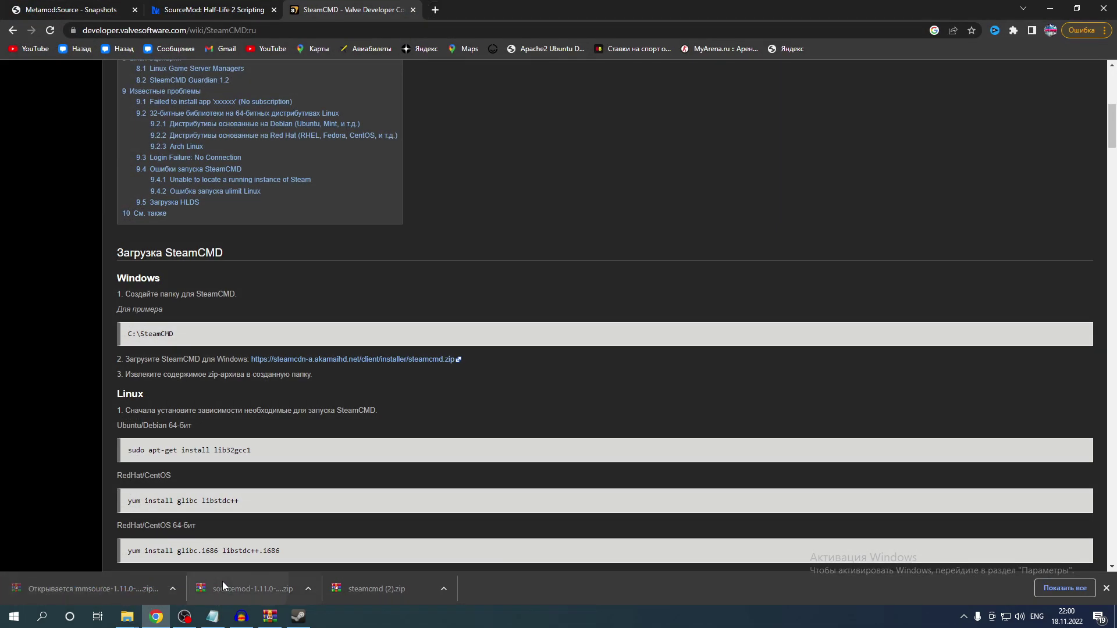
left_click(1050, 8)
key("ctrl+a")
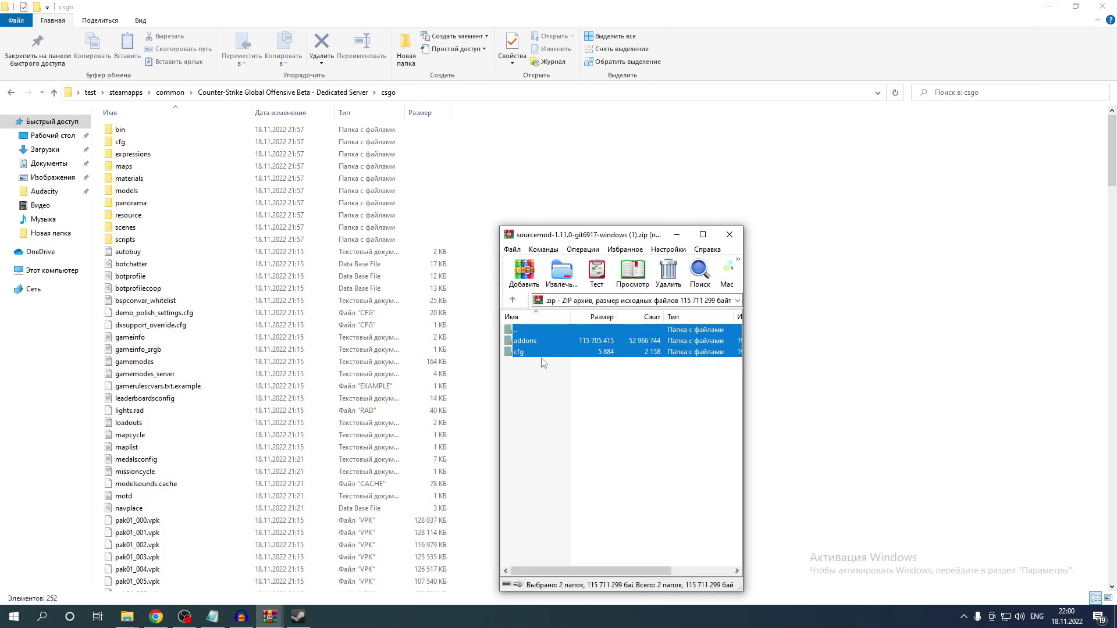
left_click_drag(526, 341, 393, 336)
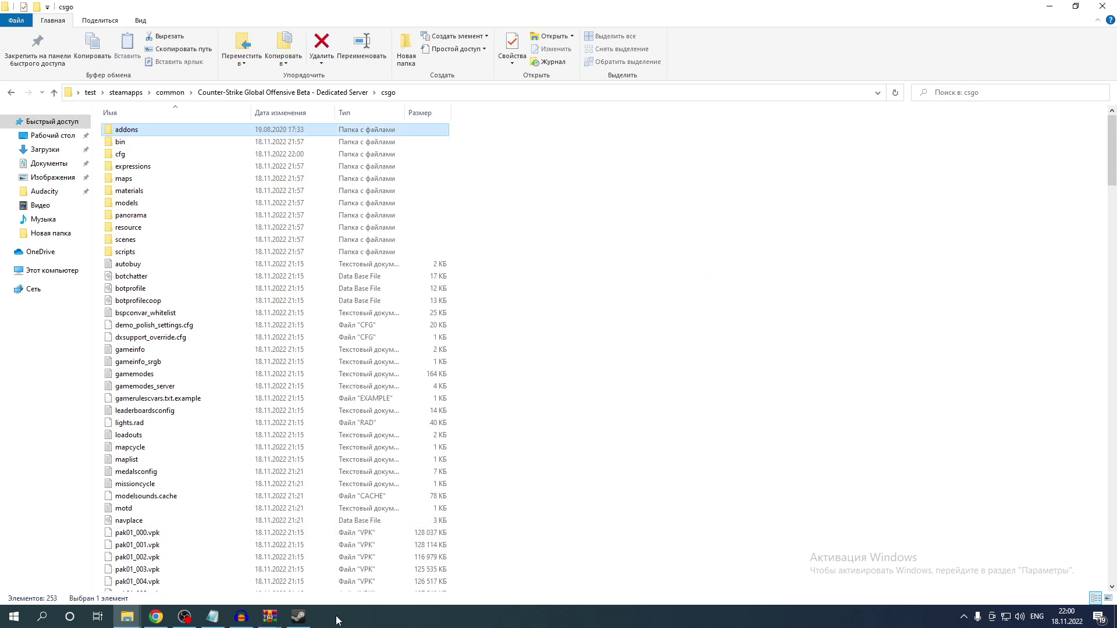
Extract the contents of the Metamod archive into the csgo folder and return to the dedicated server's main folder.
left_click(270, 617)
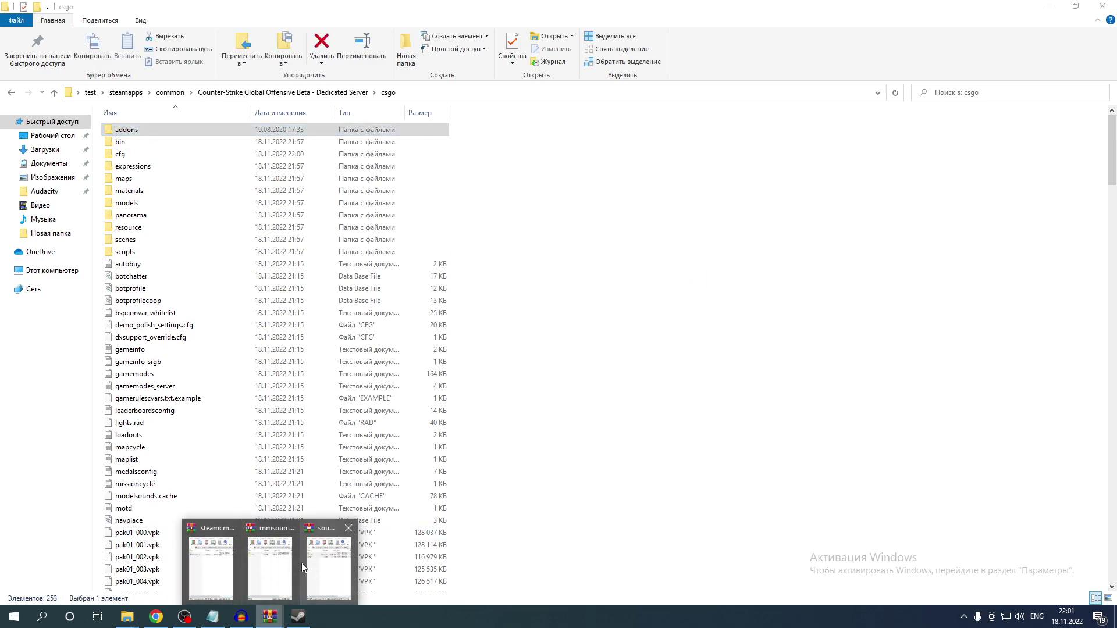
left_click(270, 568)
left_click_drag(544, 340, 366, 373)
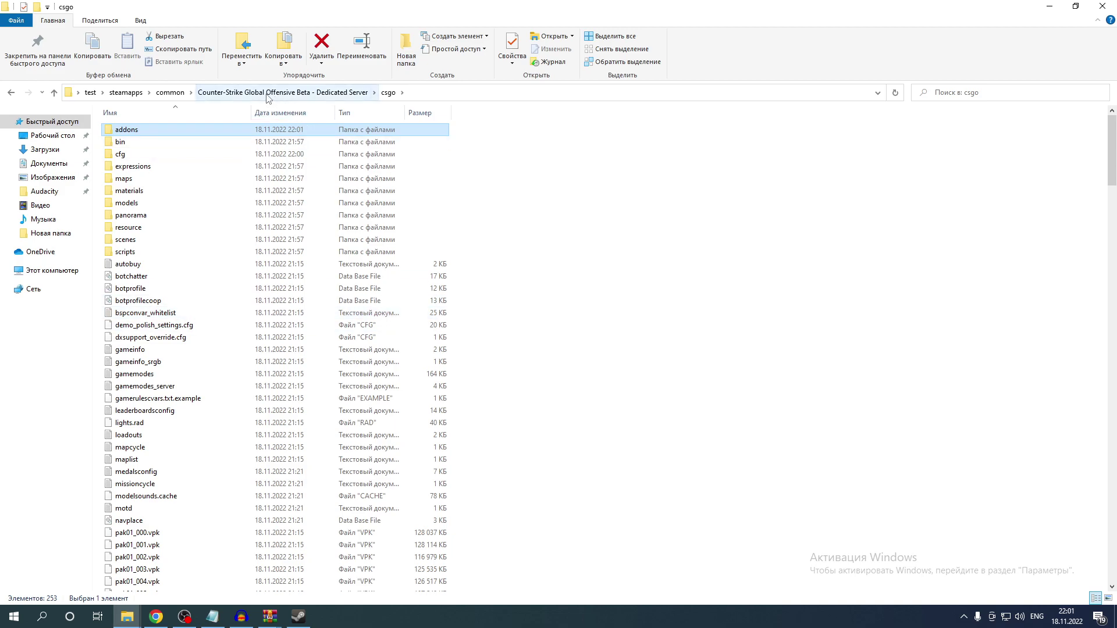
left_click(267, 92)
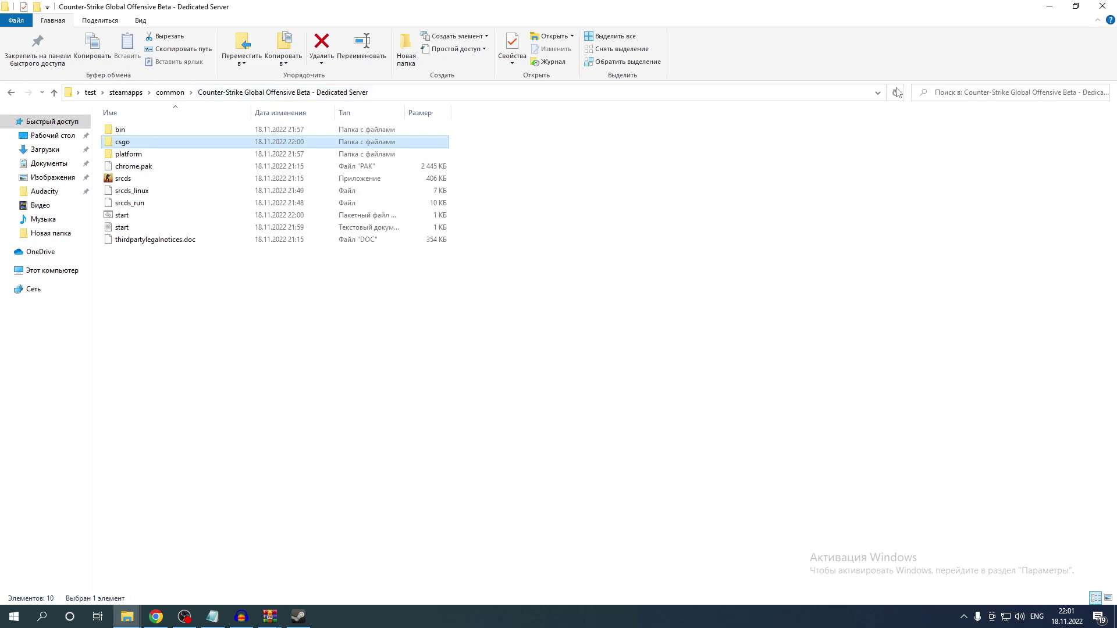
Open Steam, launch Counter-Strike: Global Offensive from the library, and minimize the Steam window.
left_click(231, 300)
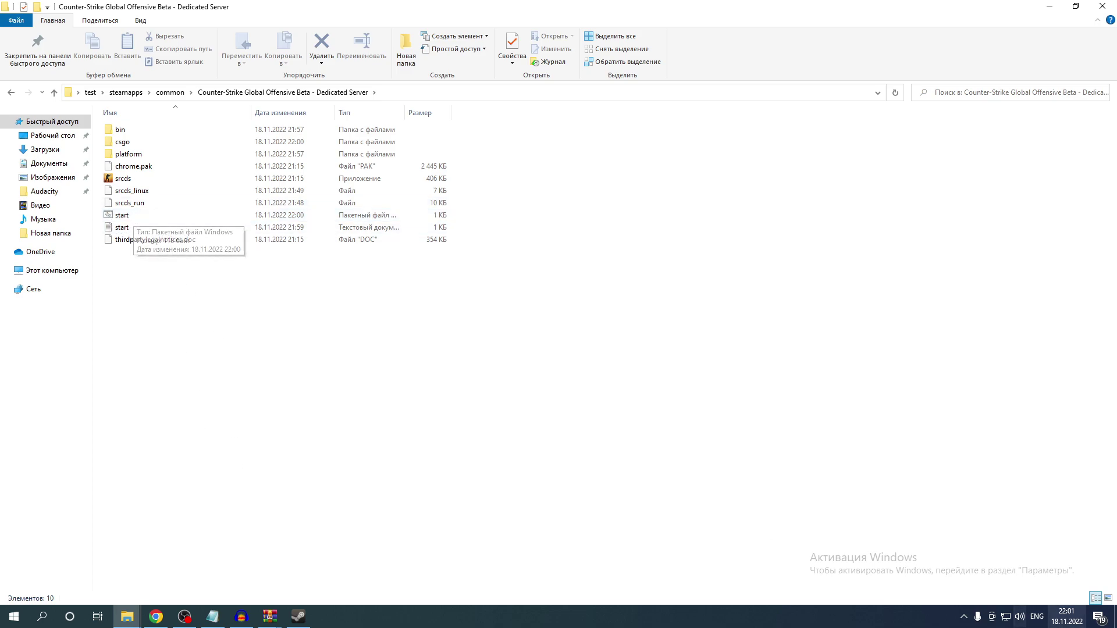
left_click(964, 617)
left_click(554, 160)
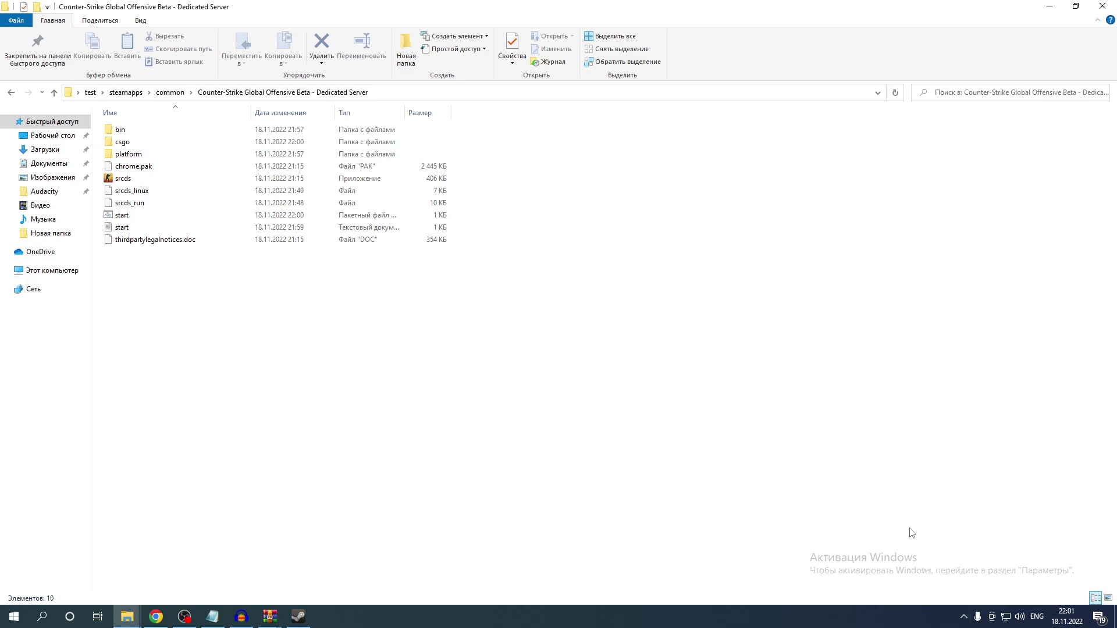
left_click(964, 618)
left_click(857, 476)
left_click(977, 617)
left_click(964, 616)
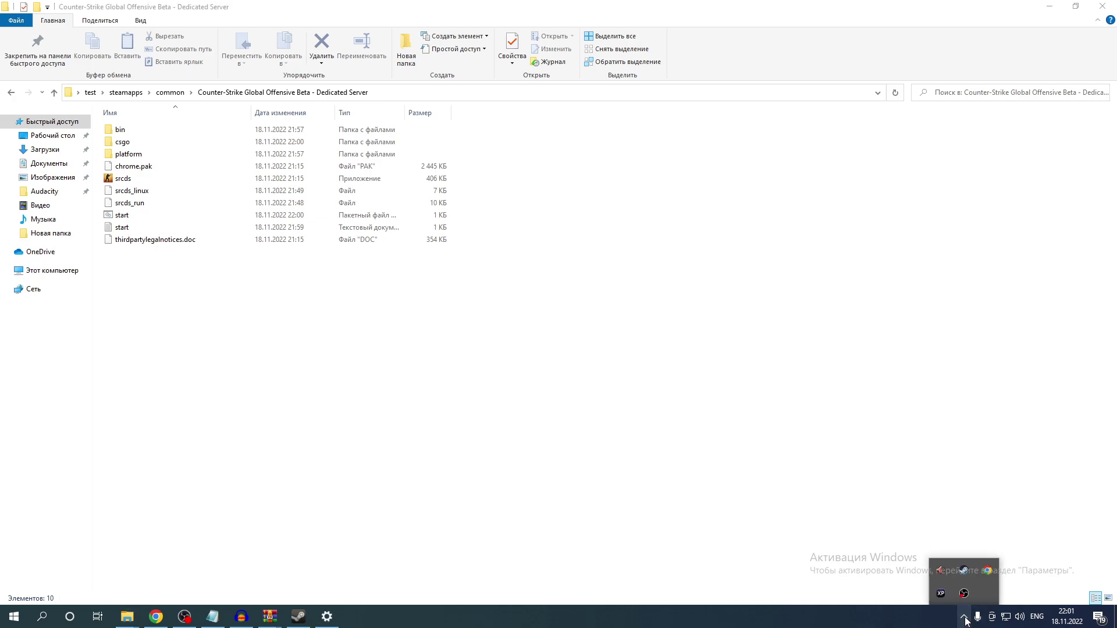
left_click(963, 572)
double_click(69, 142)
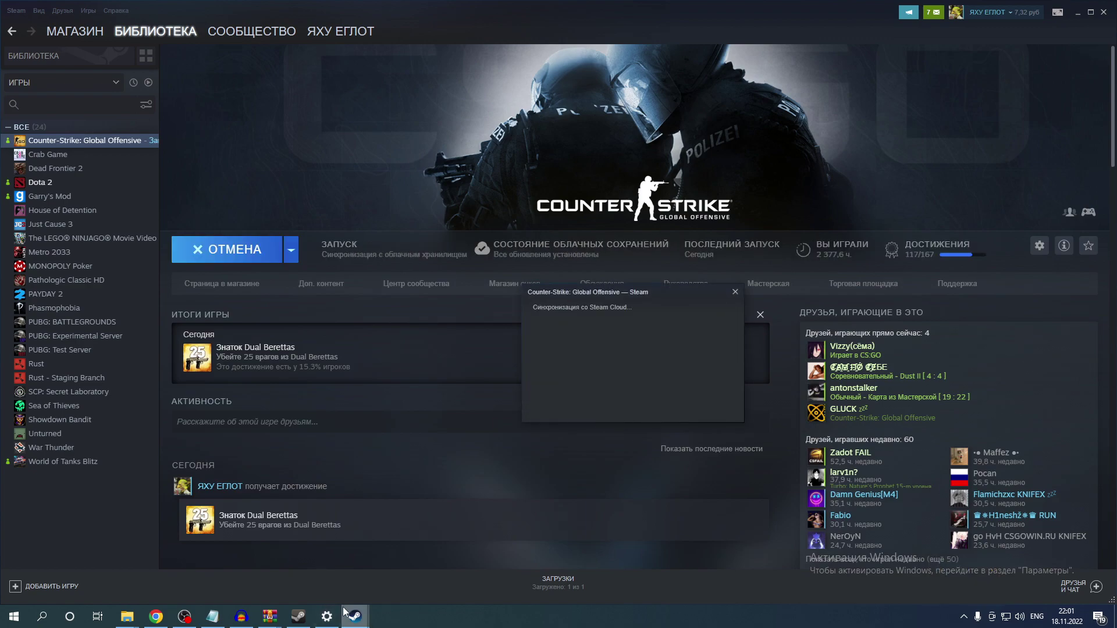
left_click(327, 617)
left_click(507, 33)
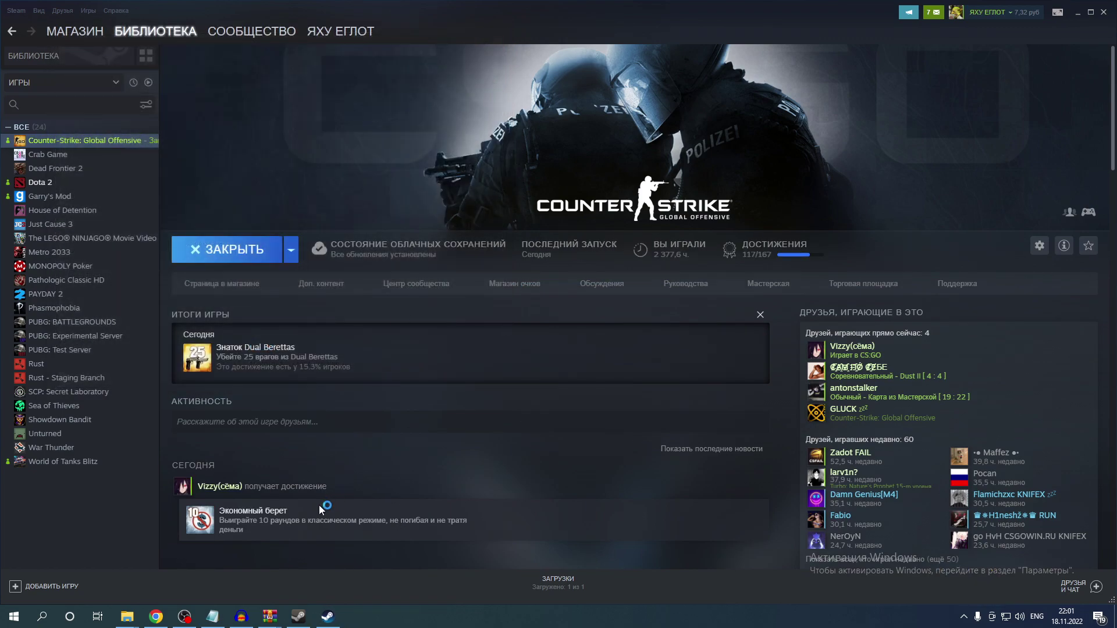
left_click(327, 617)
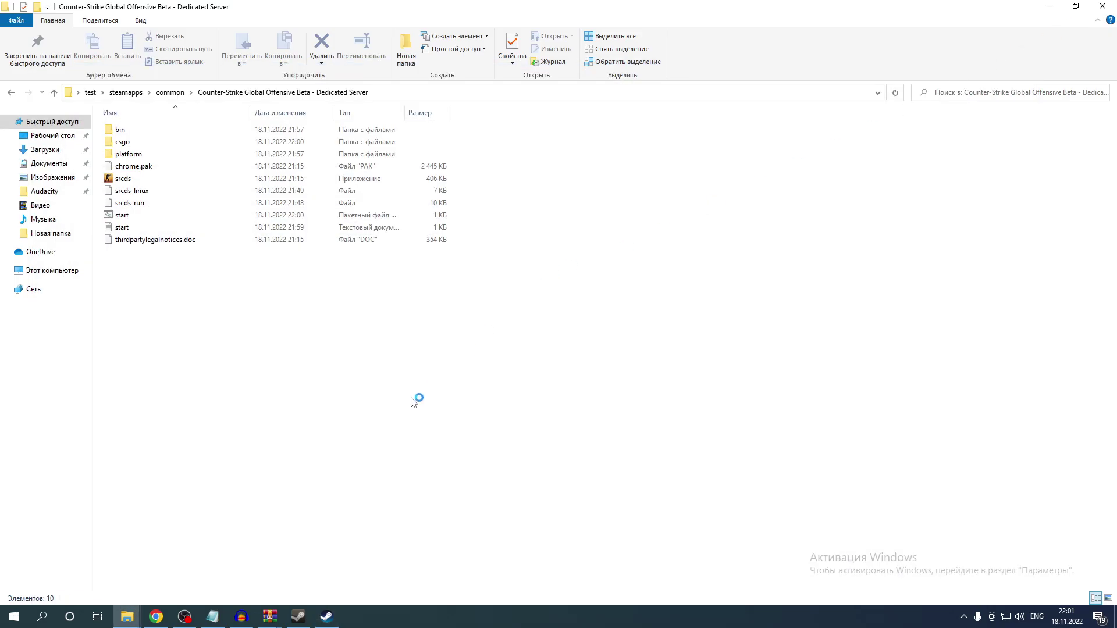
Run the start batch file, check its command window and the server console, and switch to the Counter-Strike: Global Offensive game window.
left_click(298, 616)
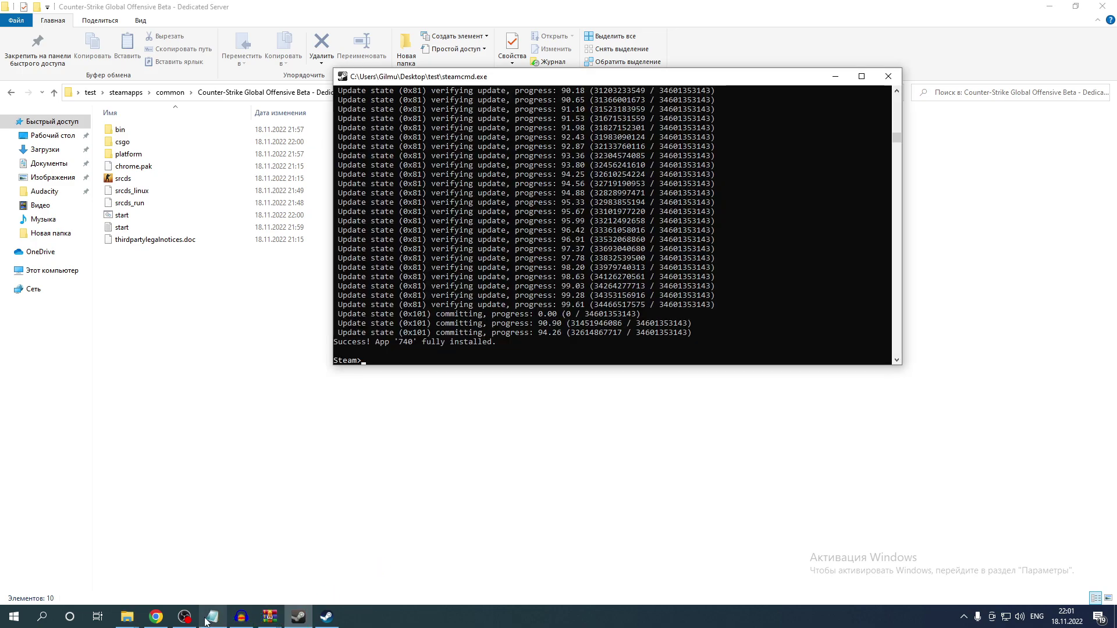
left_click(350, 539)
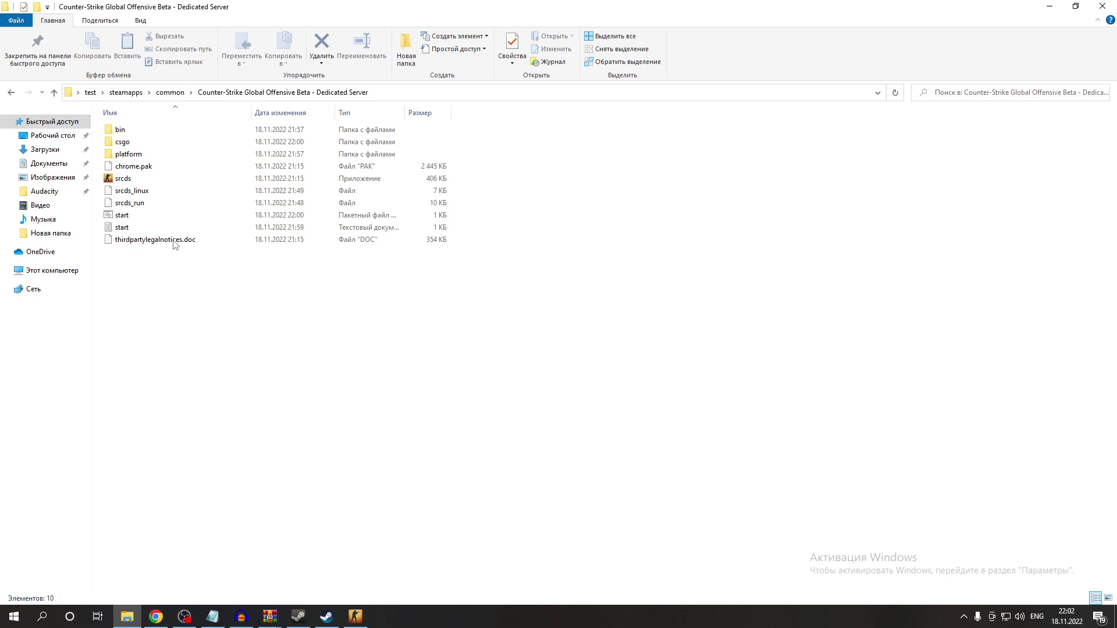
double_click(142, 215)
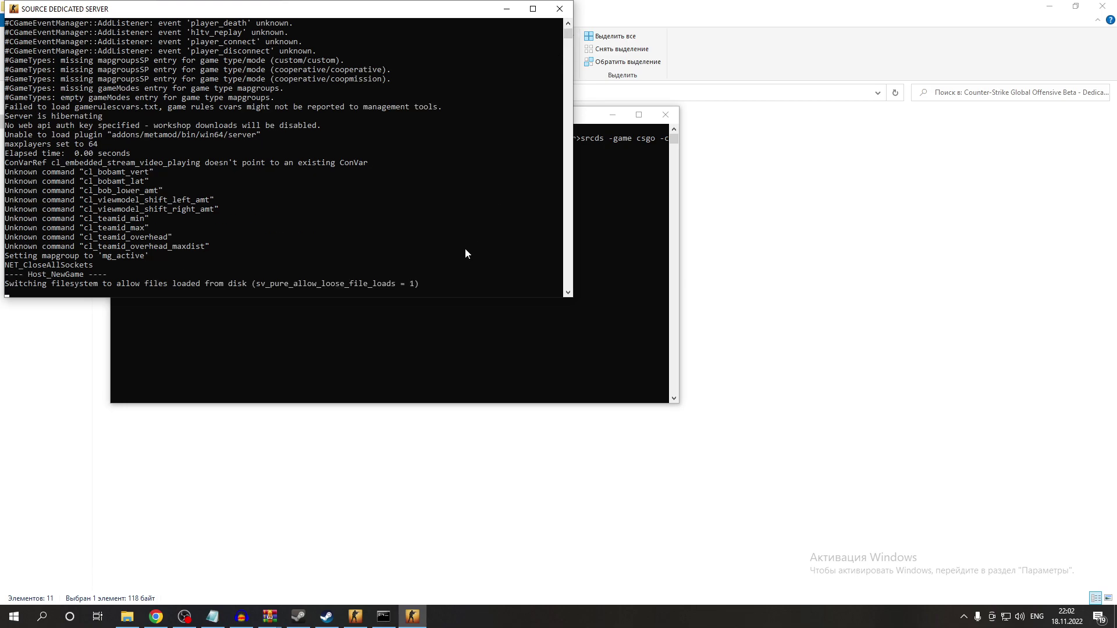
left_click(859, 314)
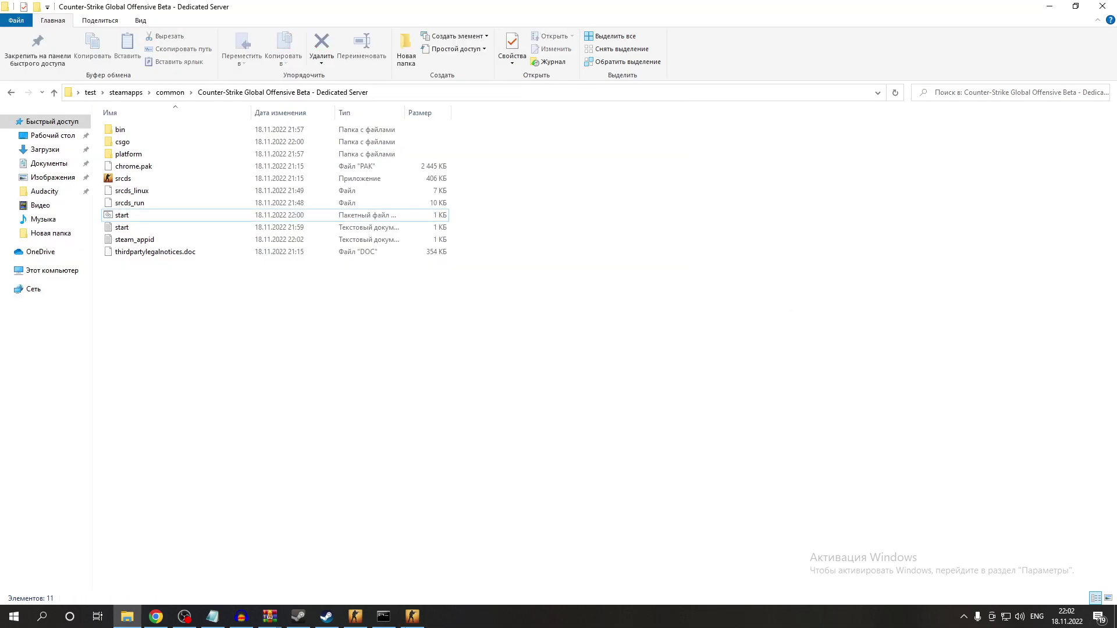
left_click(383, 617)
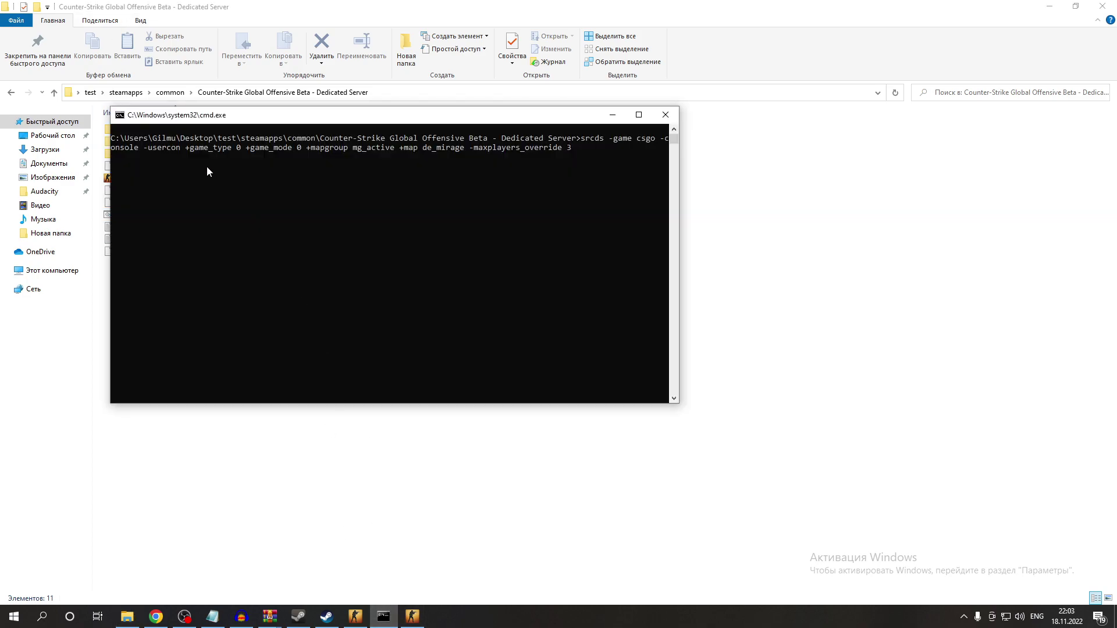
left_click(383, 618)
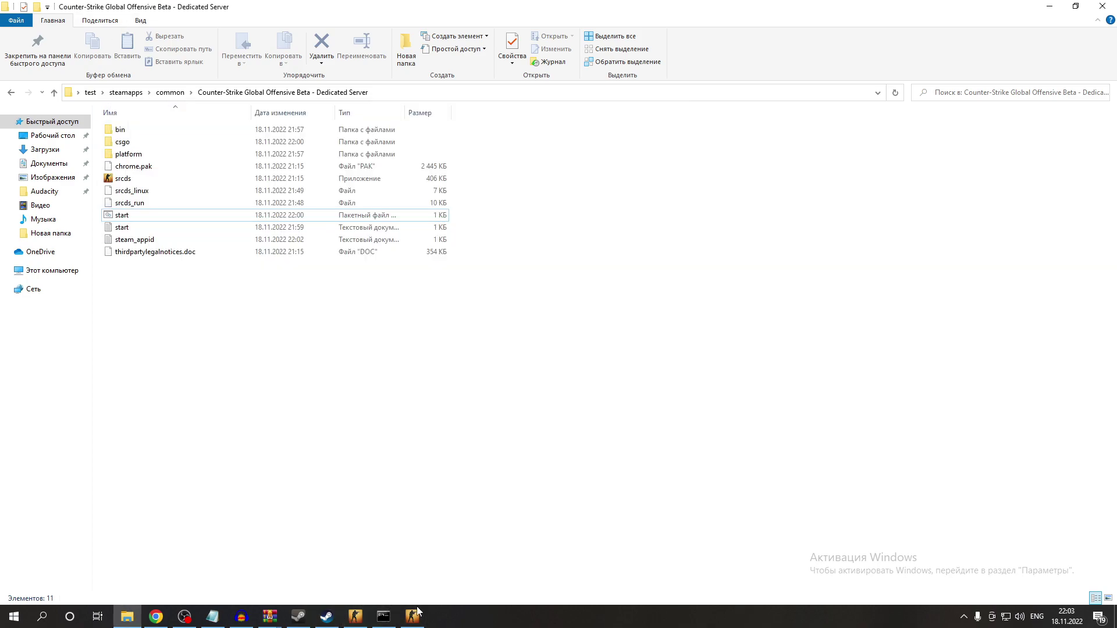
left_click(412, 618)
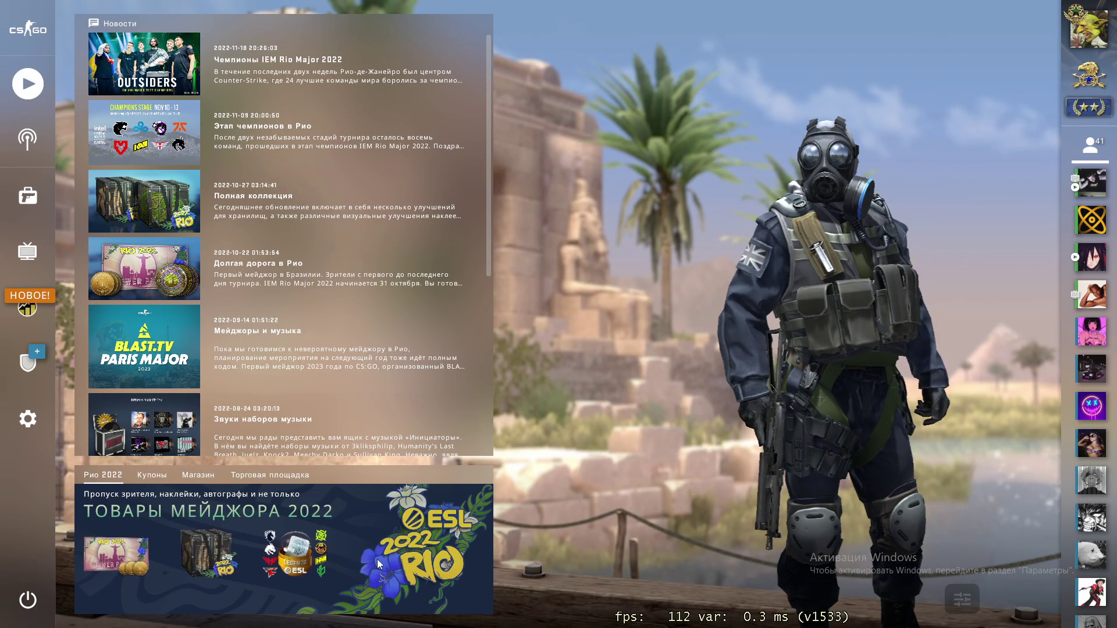
key("super")
left_click(355, 618)
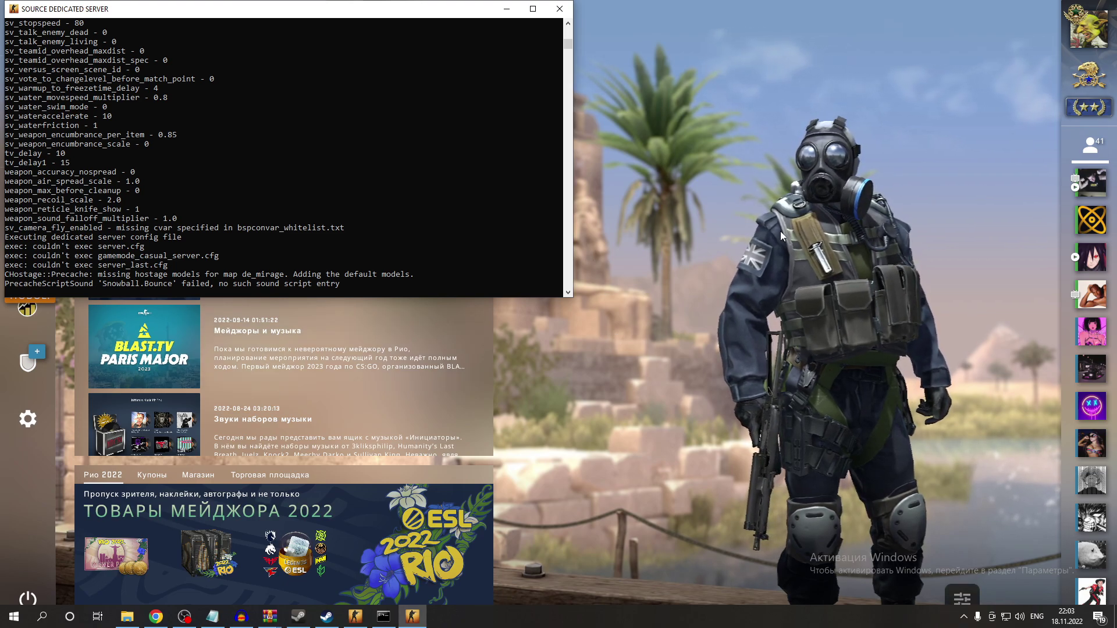
left_click(763, 243)
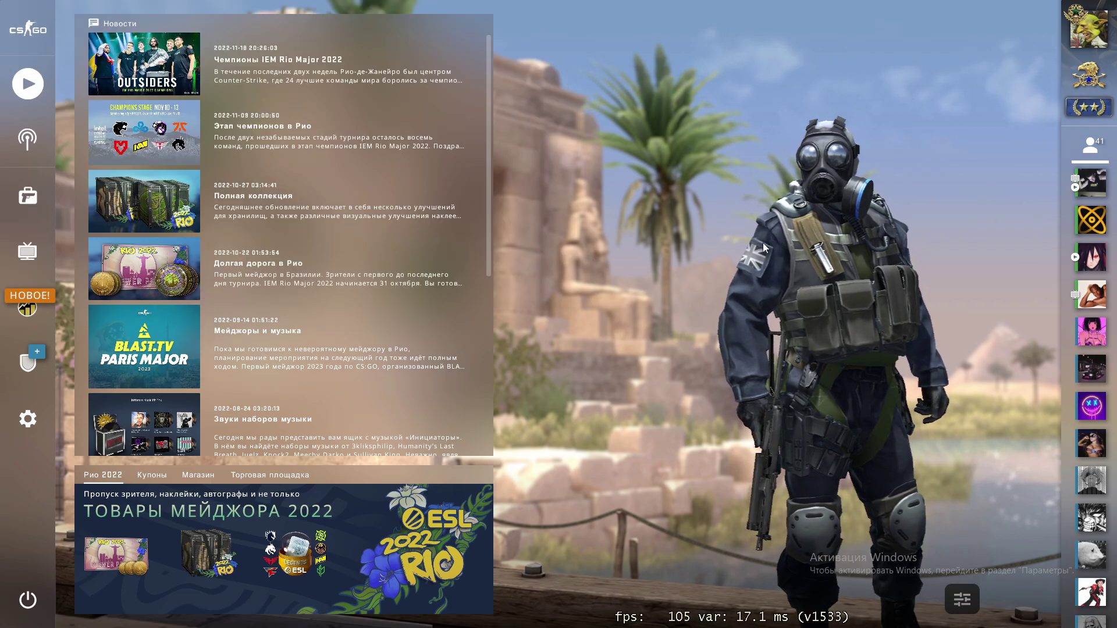
Open the game's community server browser, show the local network servers and refresh the list.
left_click(35, 87)
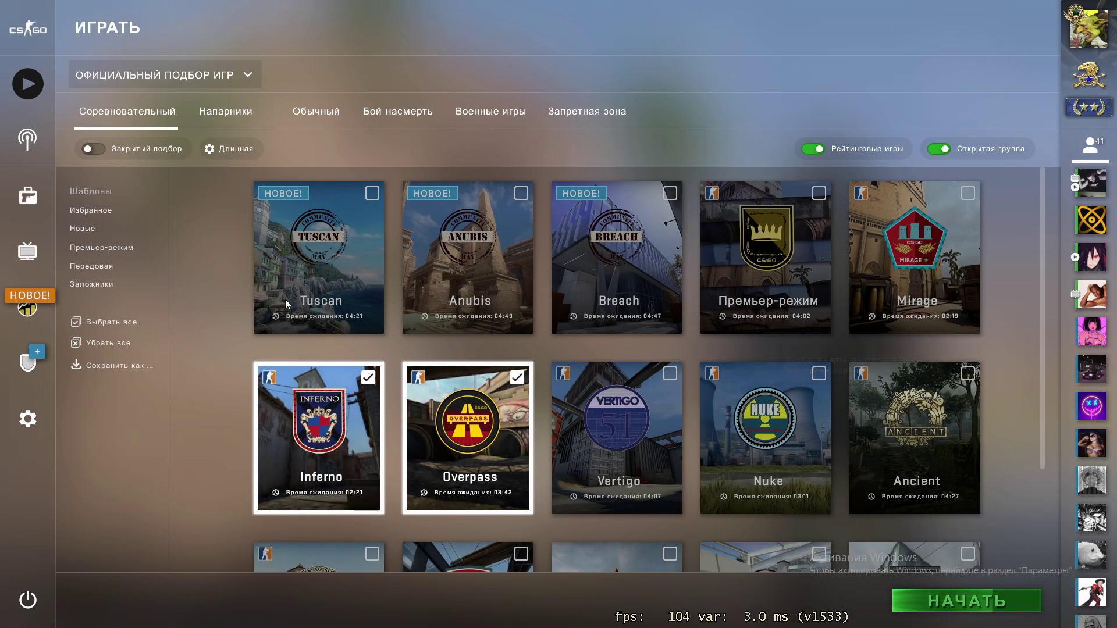
left_click(157, 74)
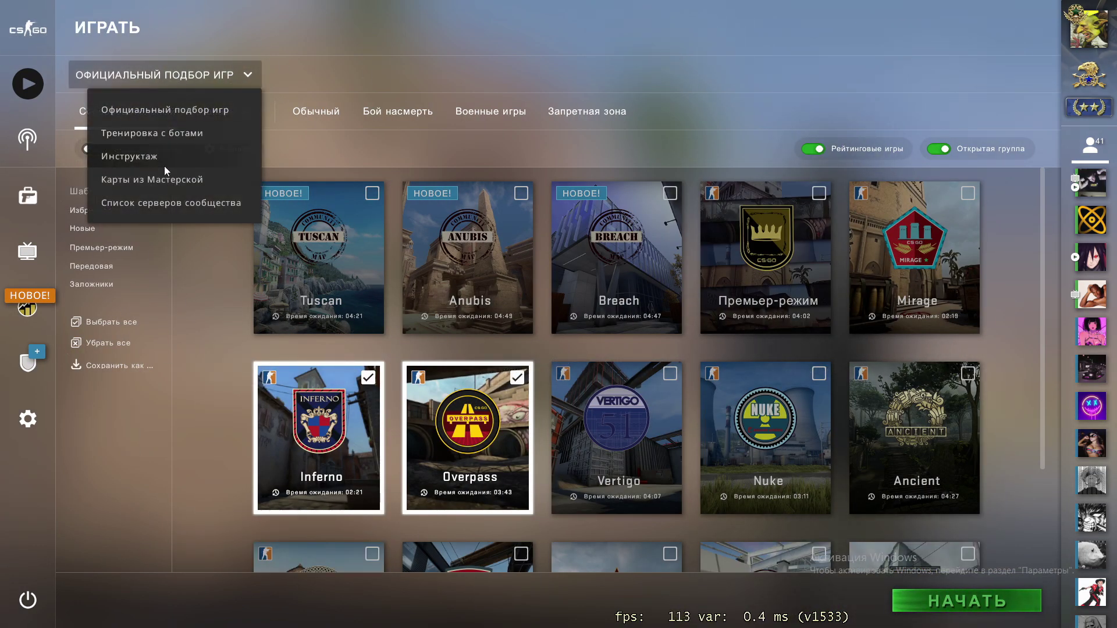
left_click(183, 207)
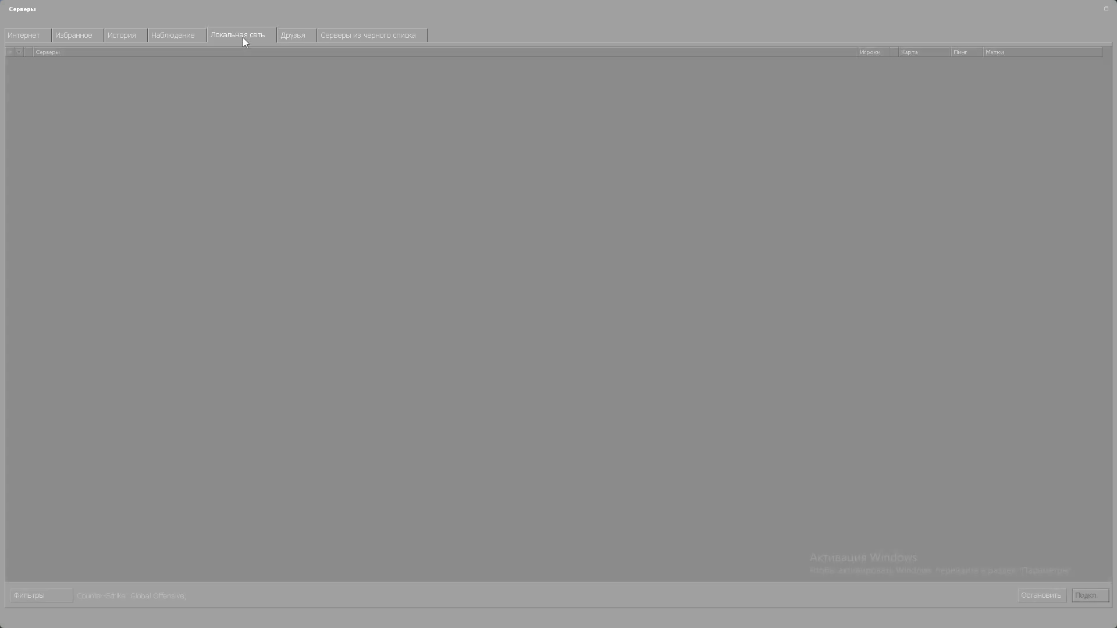
left_click(243, 36)
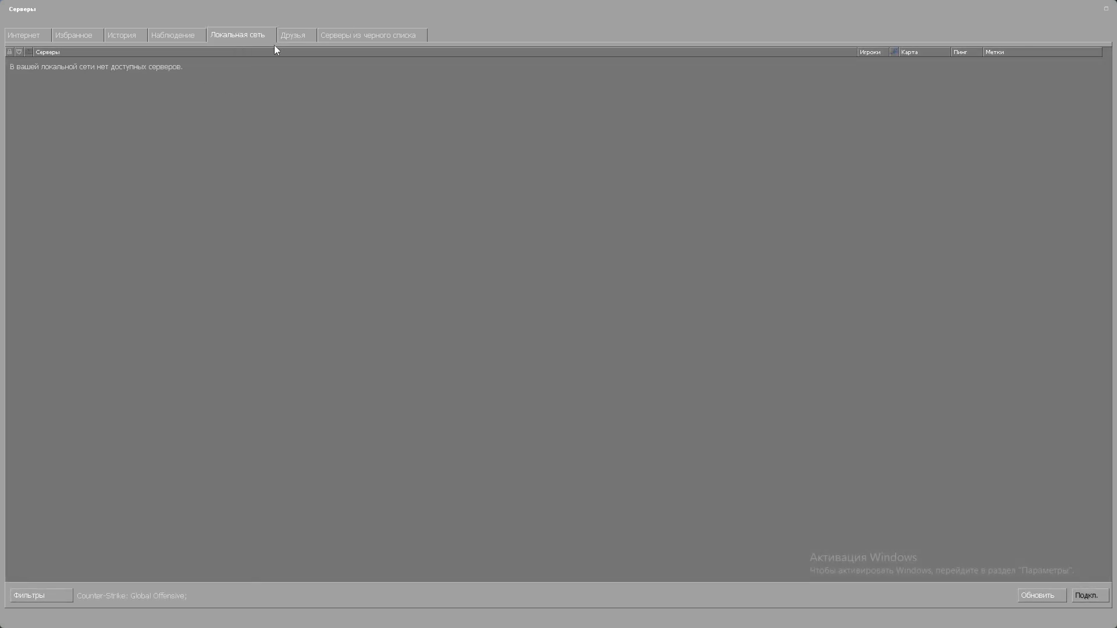
left_click(251, 33)
left_click(1036, 595)
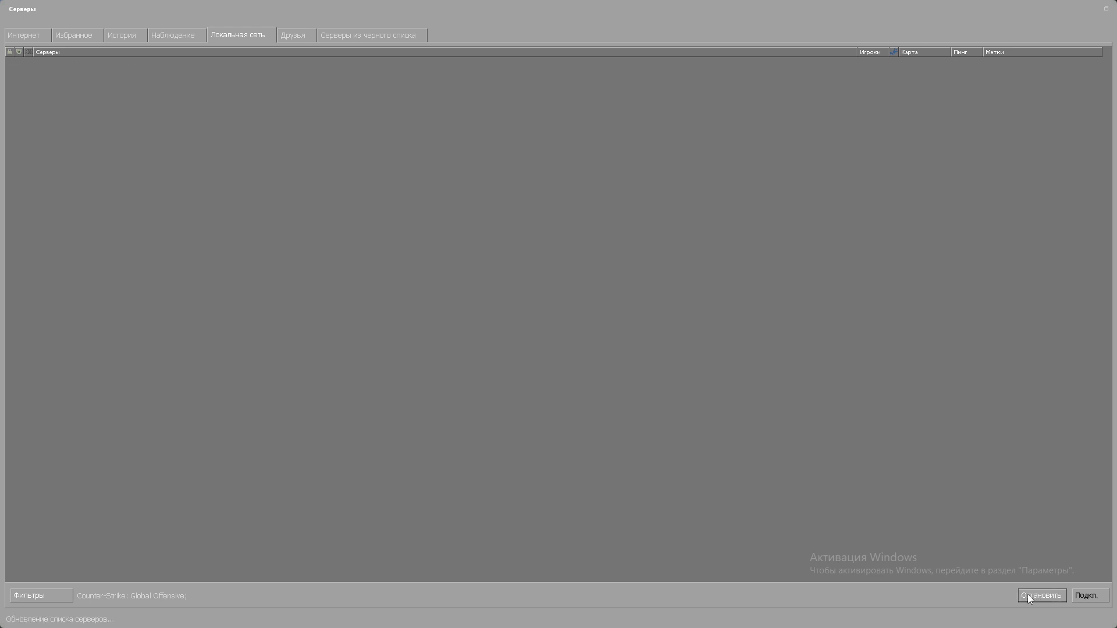
Check the server console, return to the local network server list and connect to the Counter-Strike: Global Offensive server on de_mirage.
key("super")
left_click(398, 626)
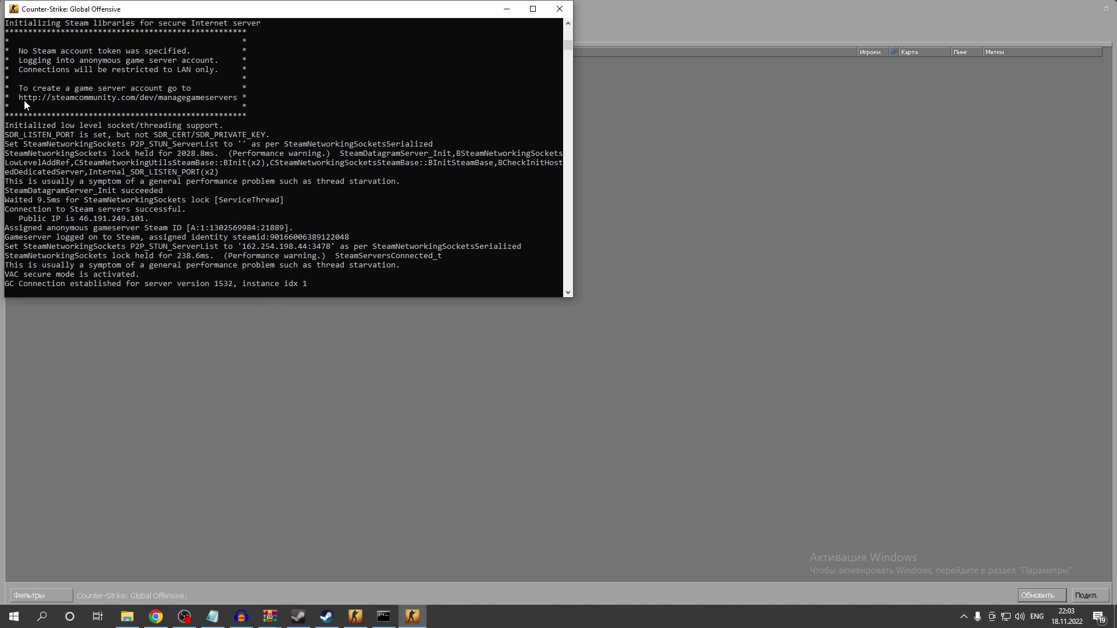
key("alt+Tab")
left_click(224, 38)
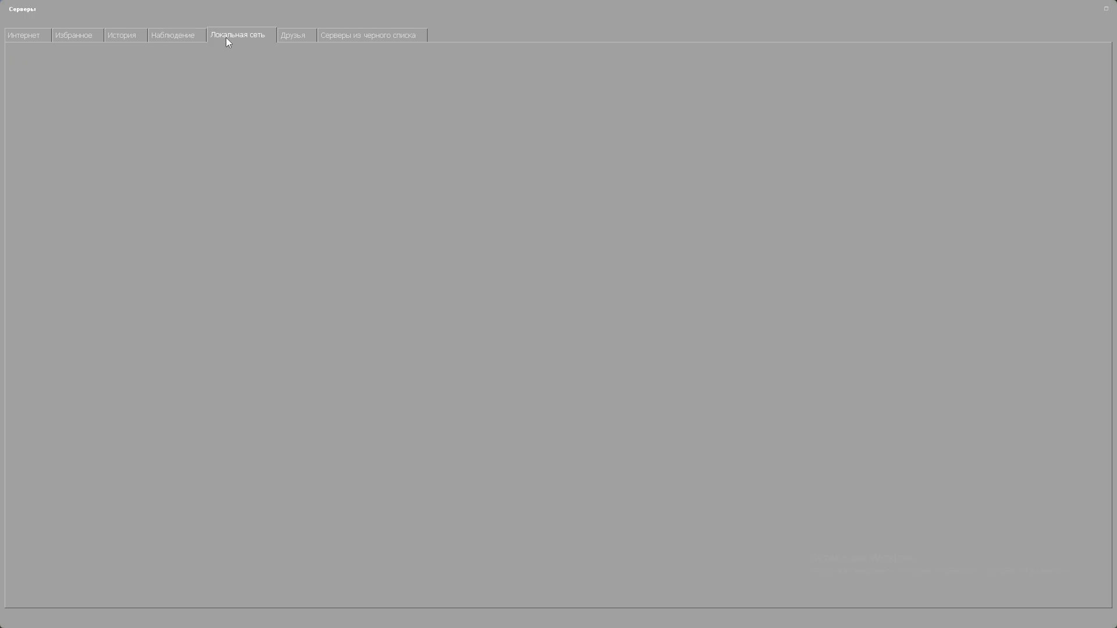
left_click(185, 67)
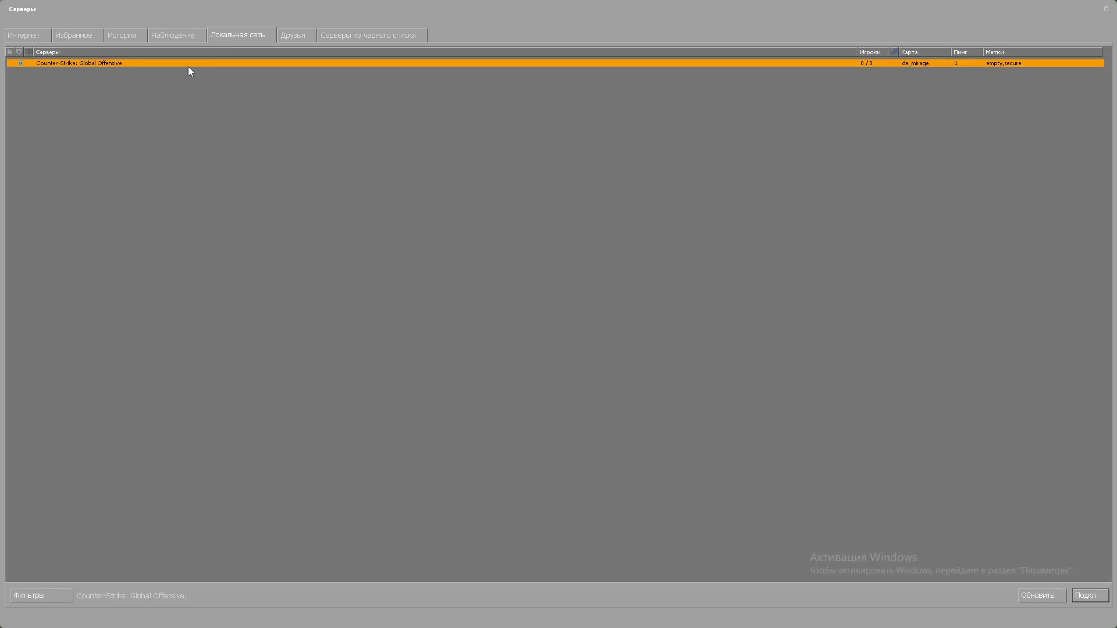
double_click(892, 63)
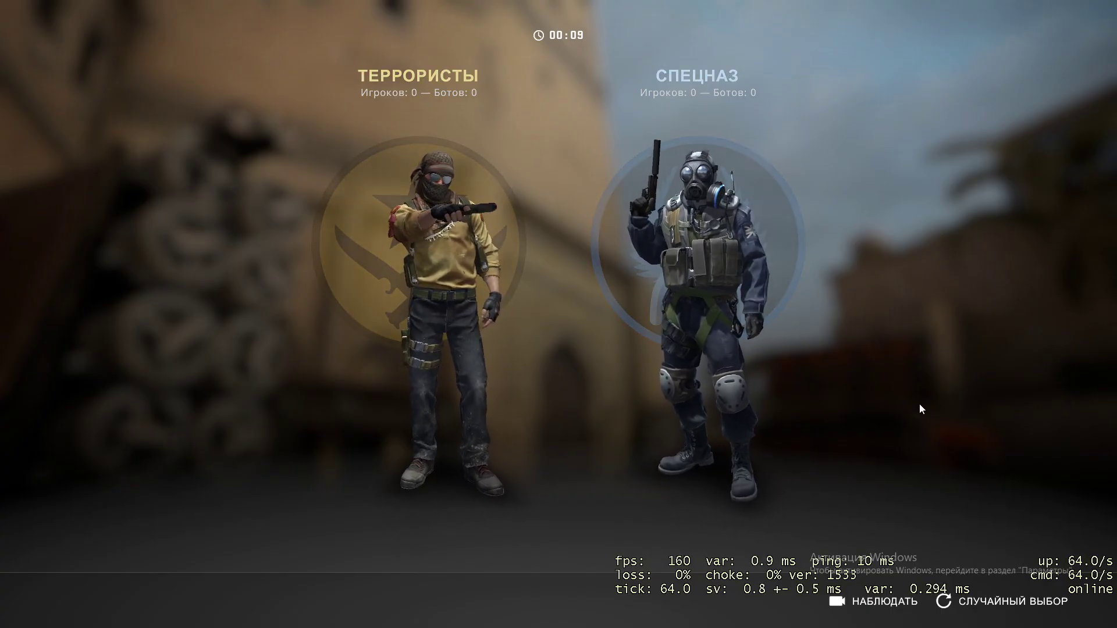
Join the counter-terrorist team, walk around the map with the knife and view the scoreboard.
left_click(671, 269)
key("Tab")
key("3")
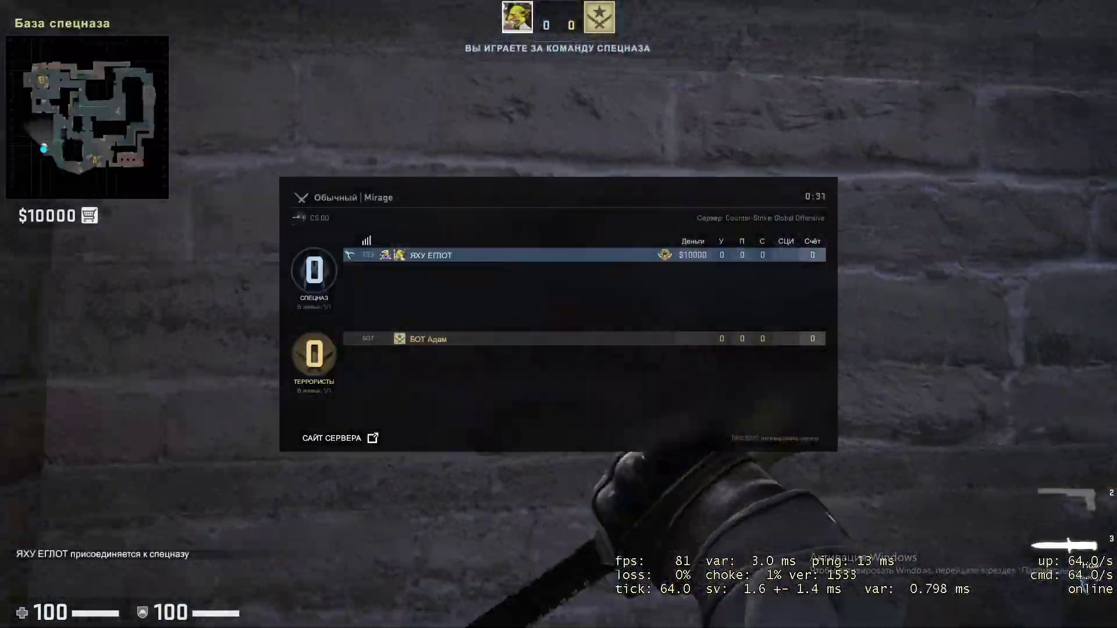
key("w")
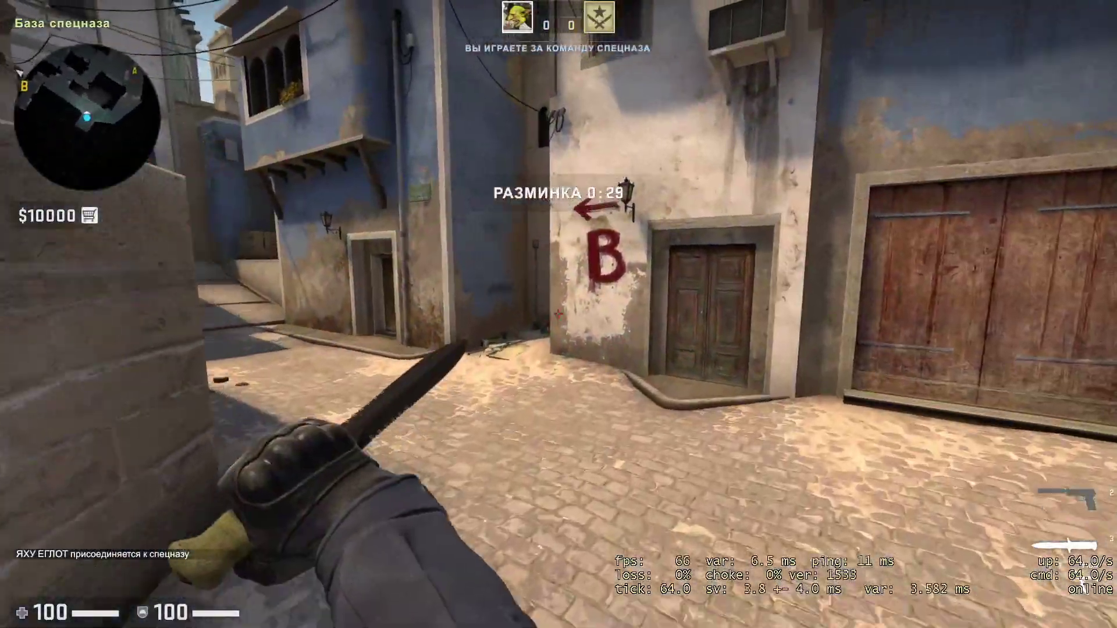
key("w")
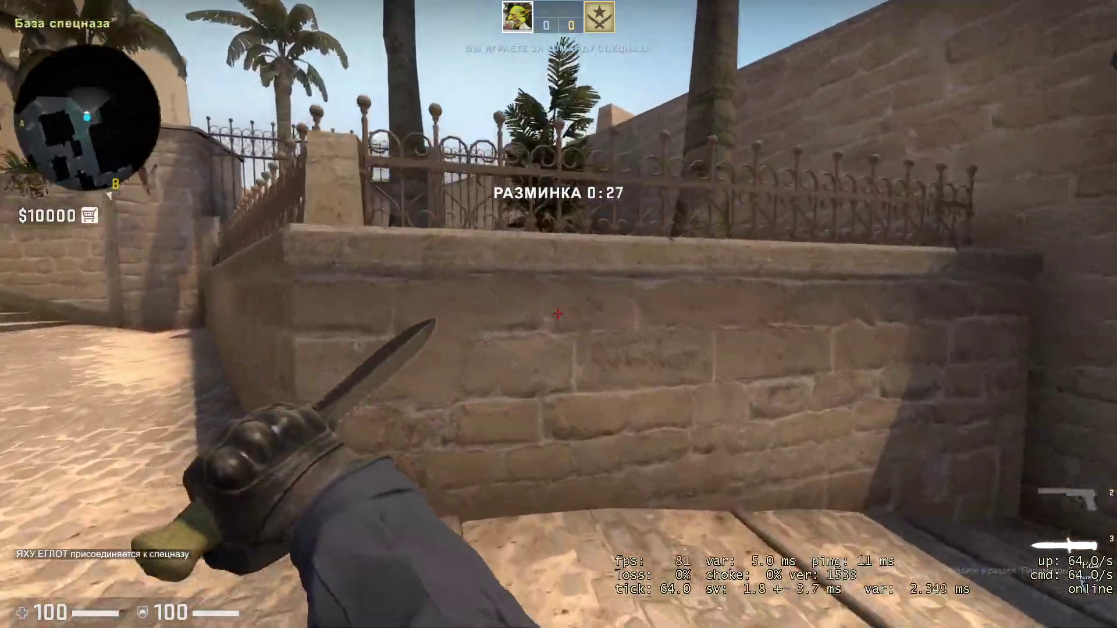
key("Tab")
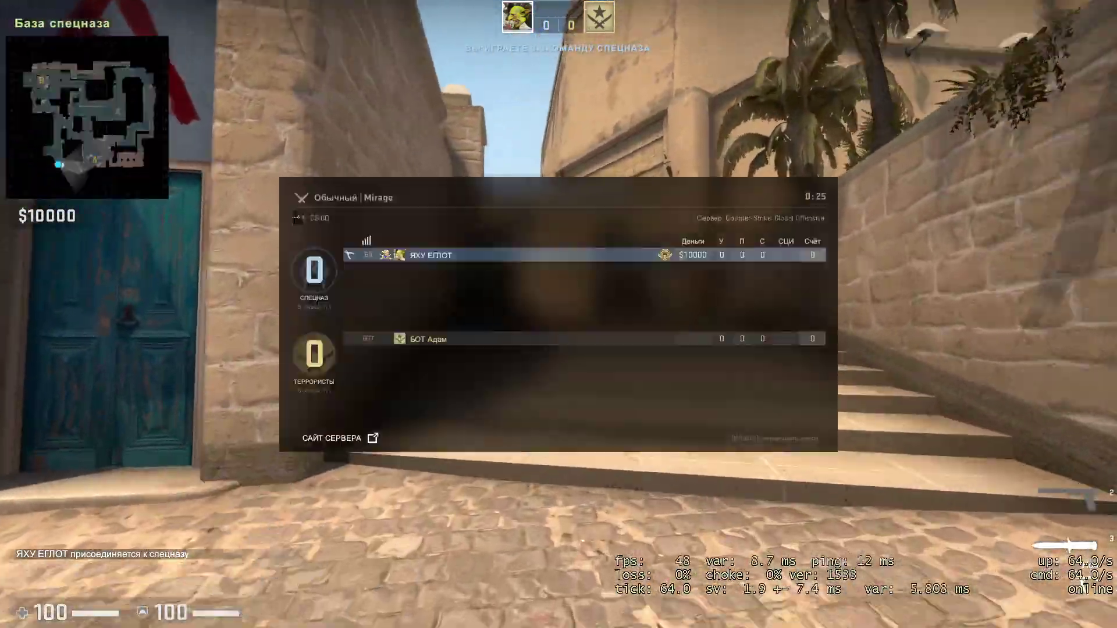
Explore the counter-terrorist base and nearby street on Mirage during warmup, checking the scoreboard along the way.
key("w")
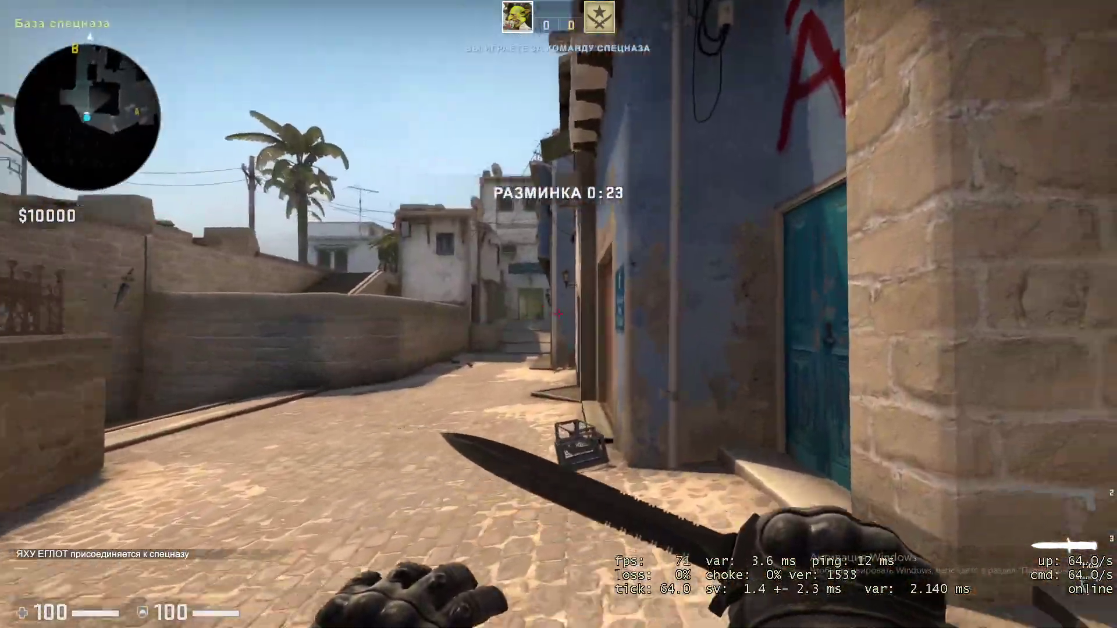
key("w")
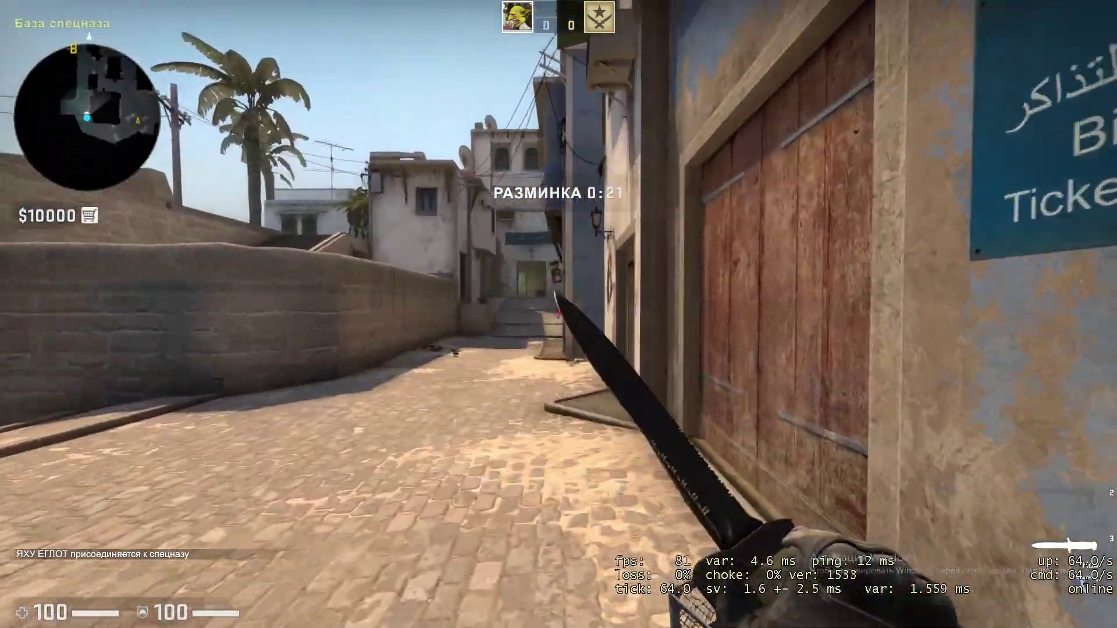
key("Tab")
key("w")
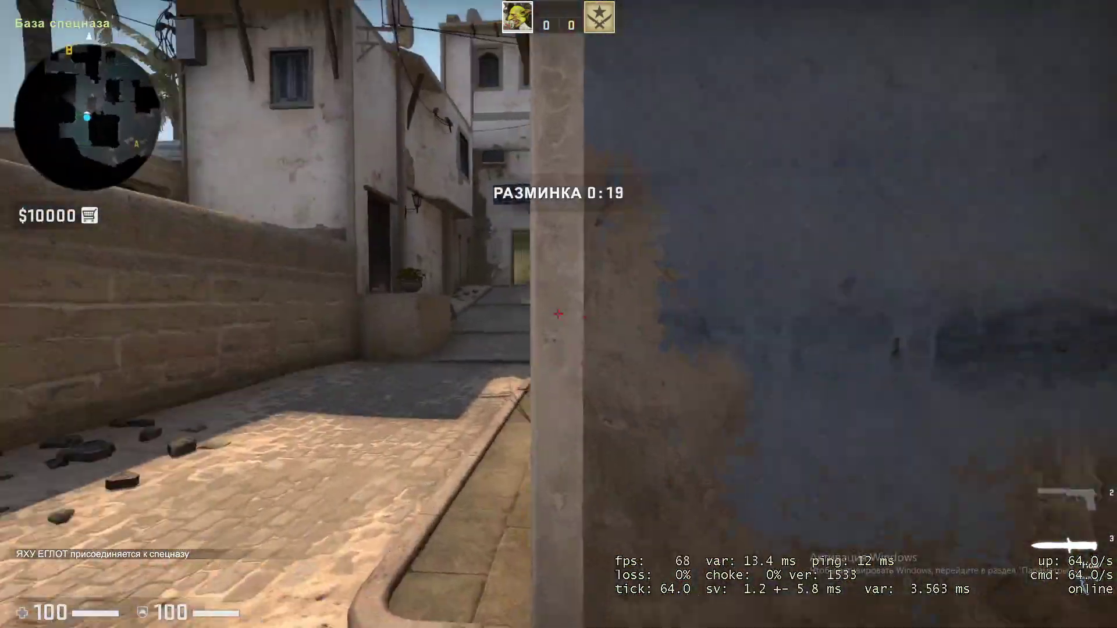
key("w")
key("Tab")
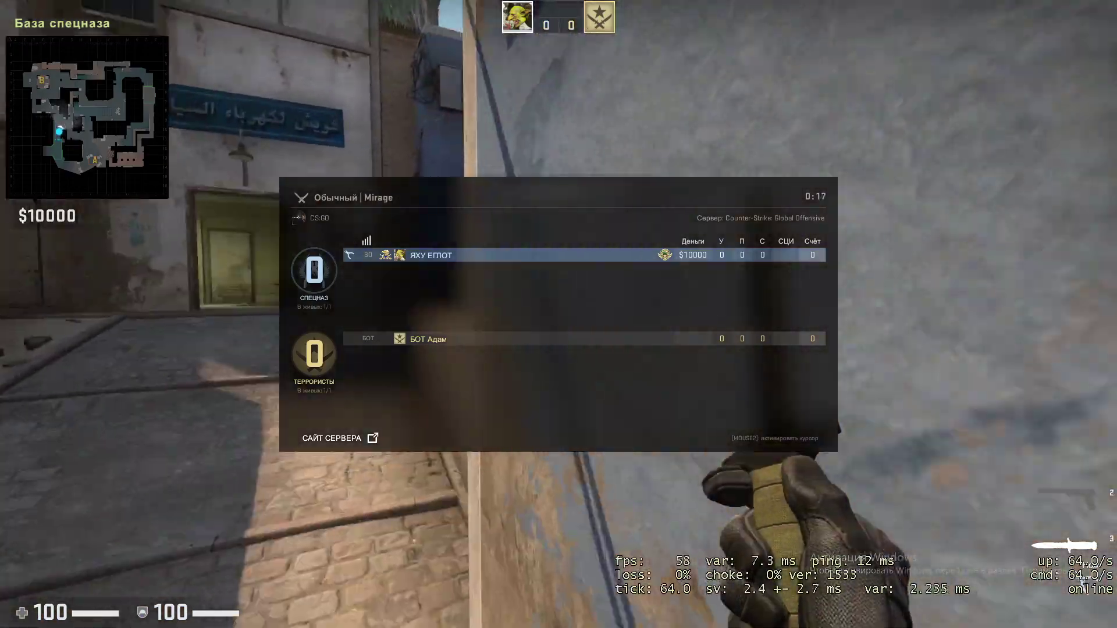
key("w")
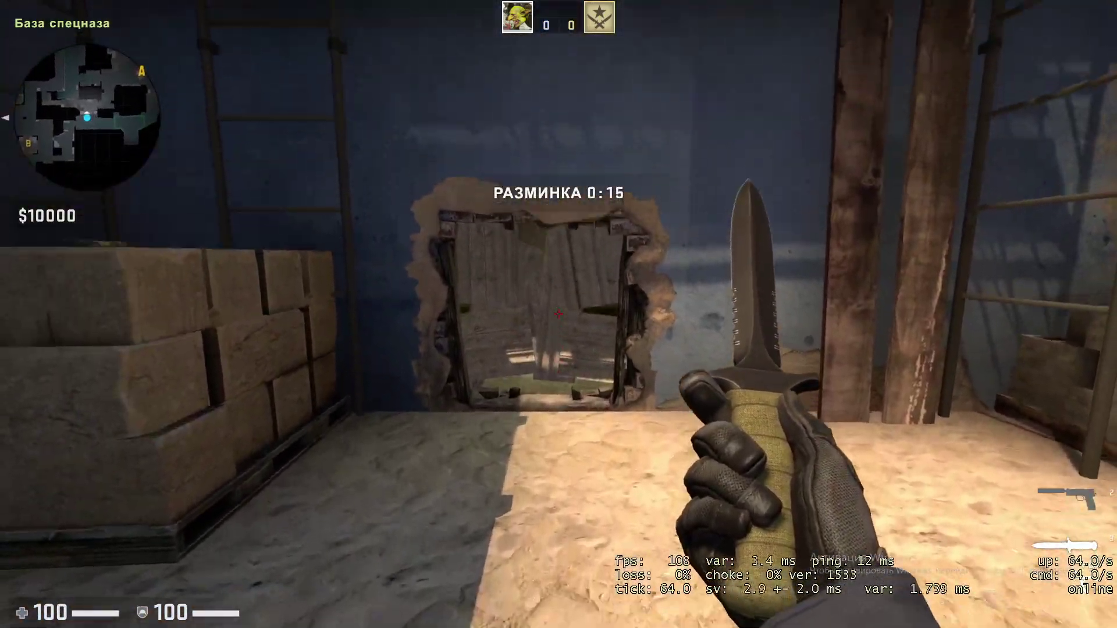
key("Tab")
key("w")
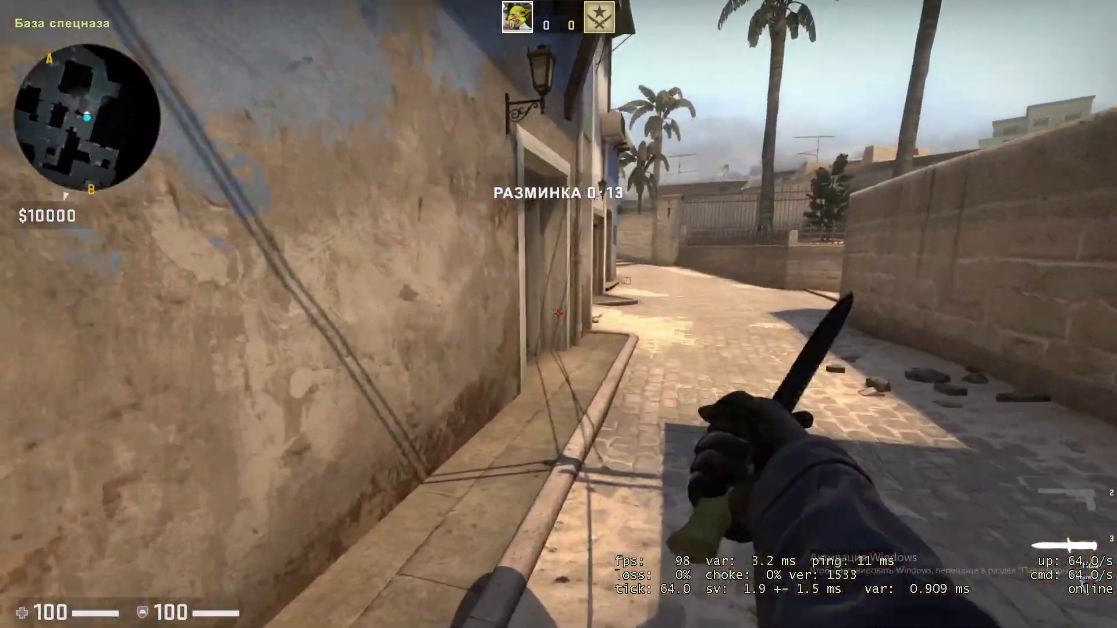
key("w")
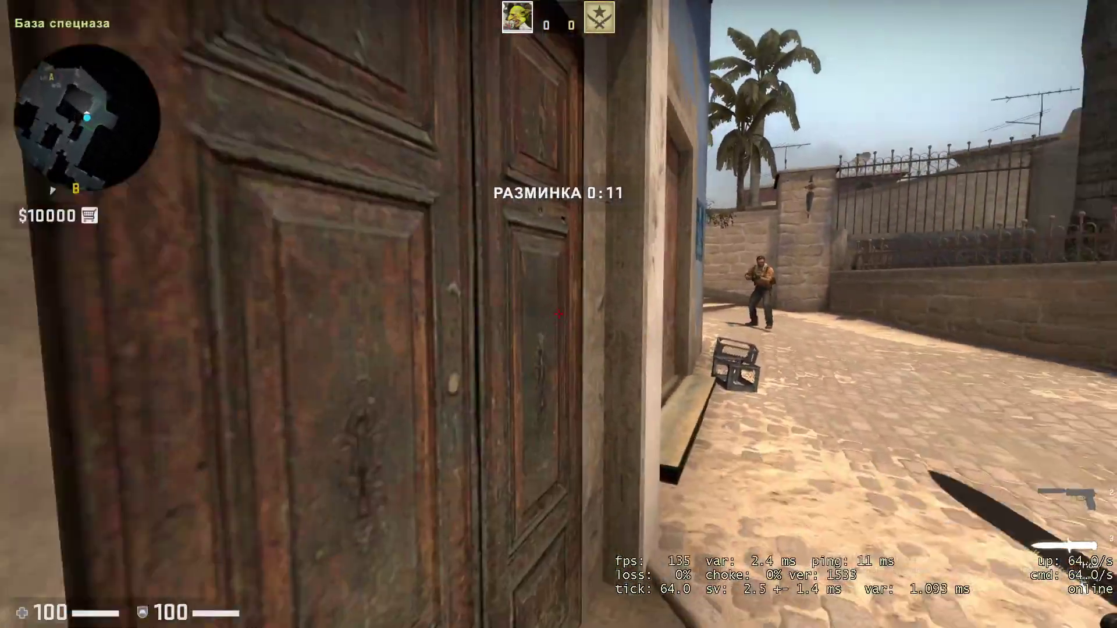
Fight the terrorist bot near the counter-terrorist base with the pistol, switch back to the knife and check the scoreboard.
key("2")
left_click(559, 314)
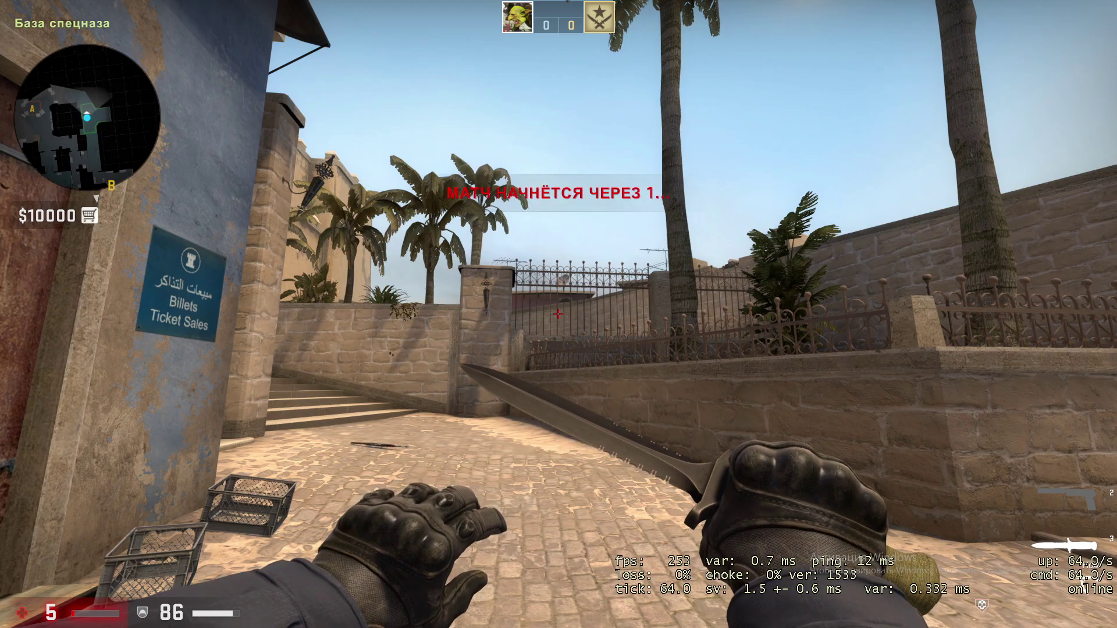
key("3")
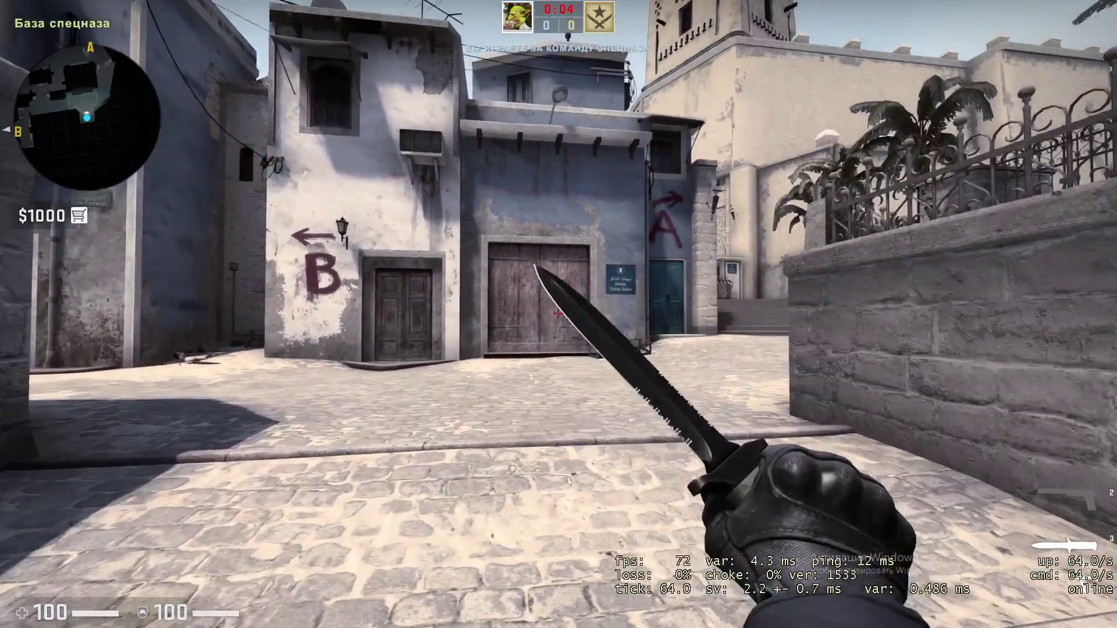
key("Tab")
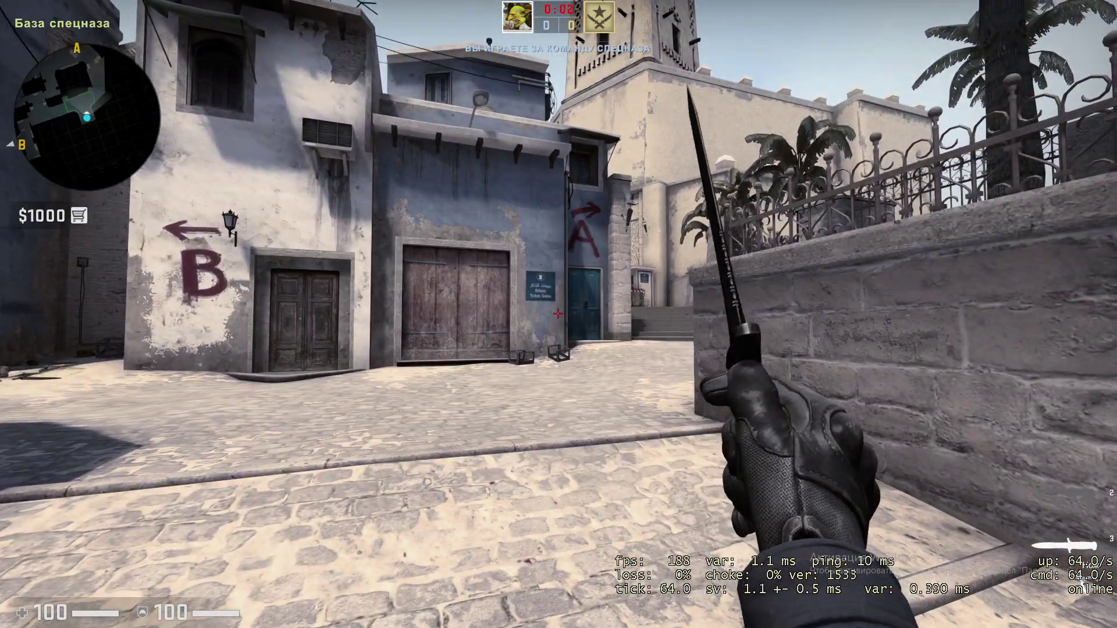